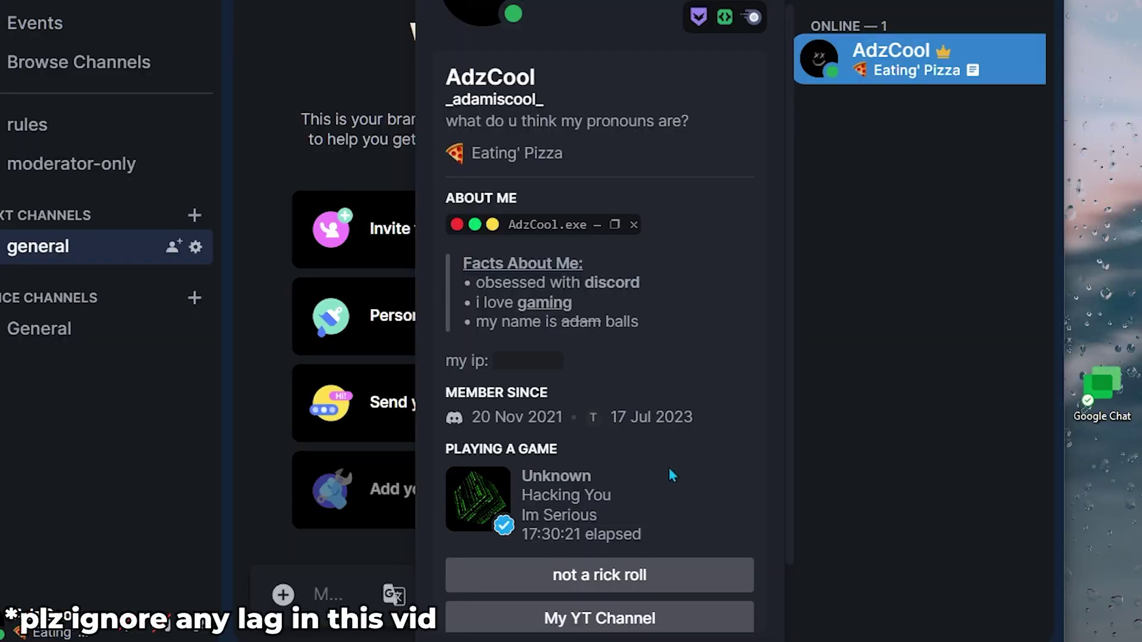
# - Dismiss AdzCool's profile popout to reveal the Test server general channel
pyautogui.scroll(-3, 748, 381)
pyautogui.scroll(3, 694, 500)
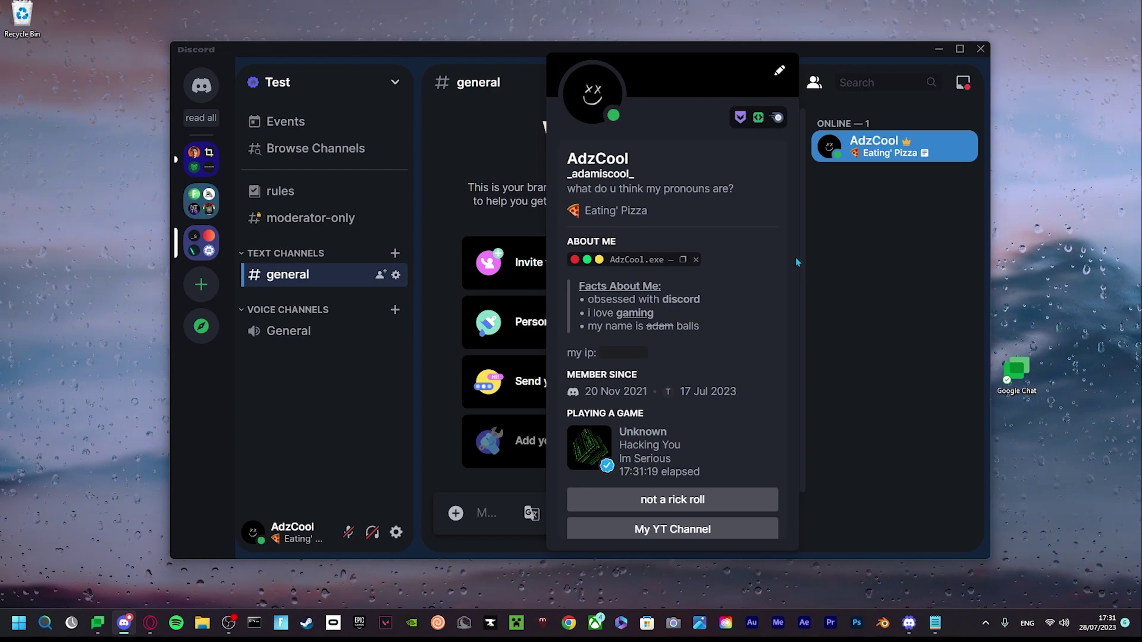
pyautogui.press('Escape')
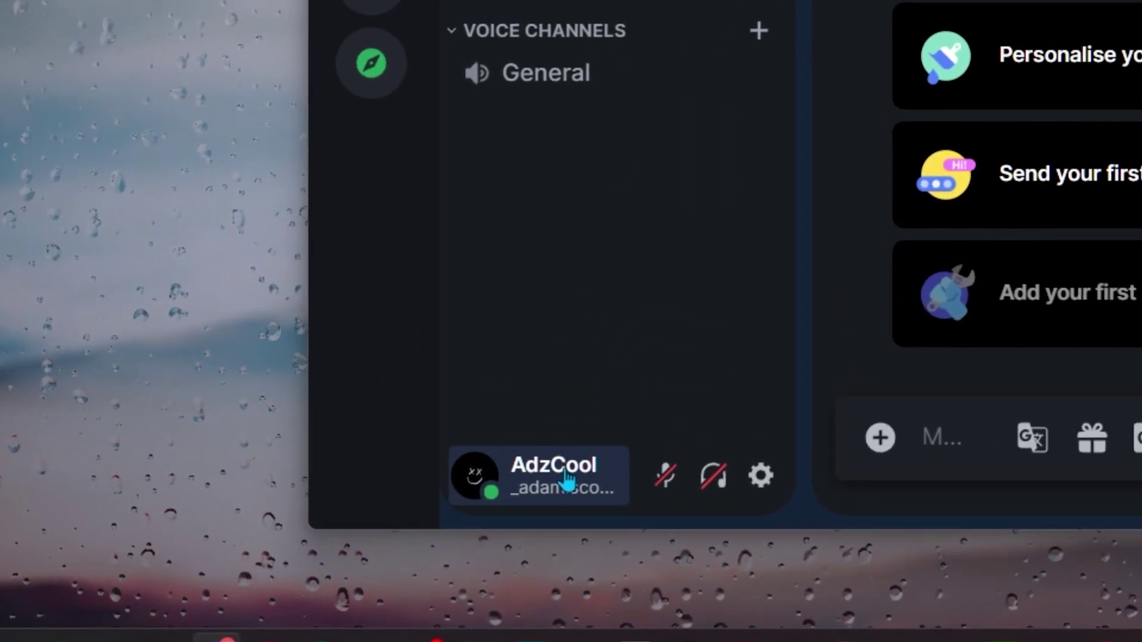
# - Clear the Eating' Pizza status and enter 'Hacking You' with the 😎 emoji
pyautogui.click(586, 439)
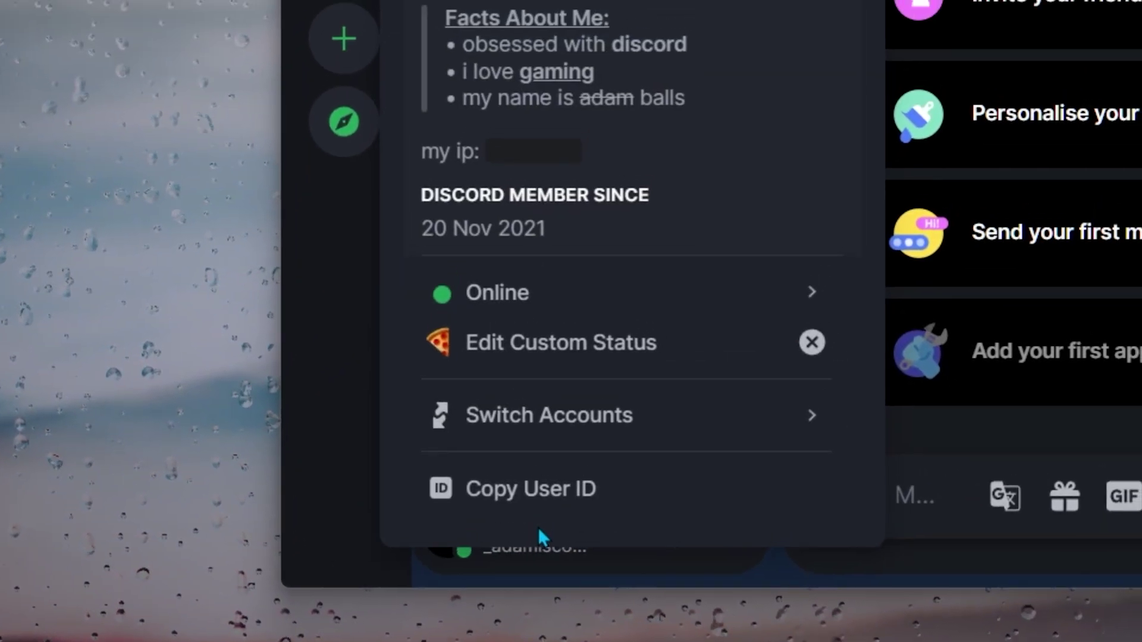
pyautogui.click(793, 385)
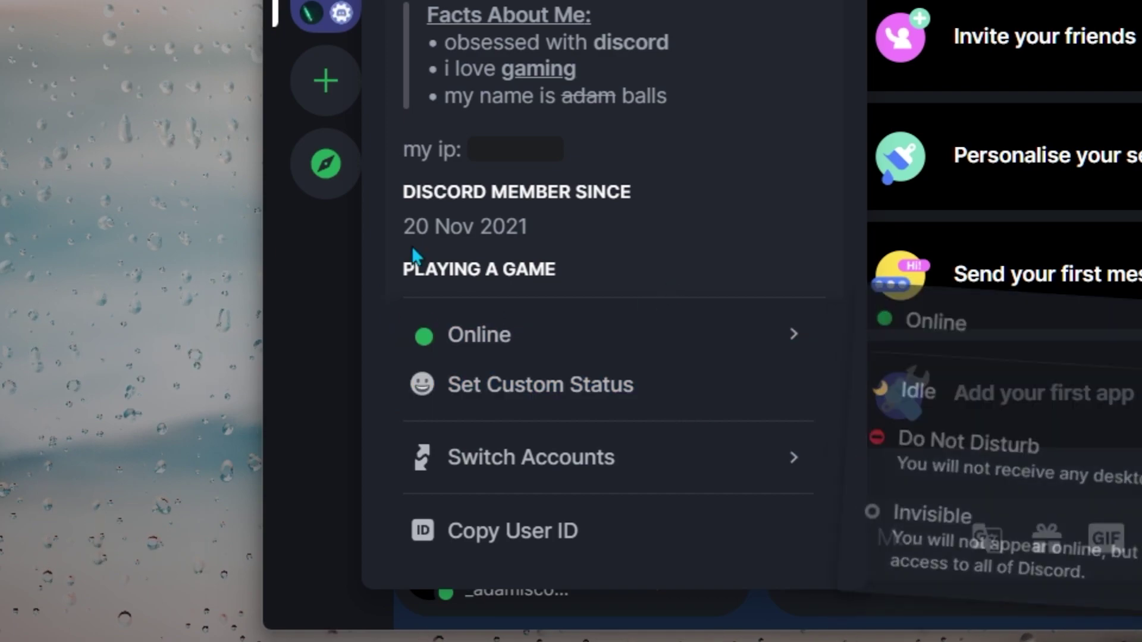
pyautogui.click(494, 387)
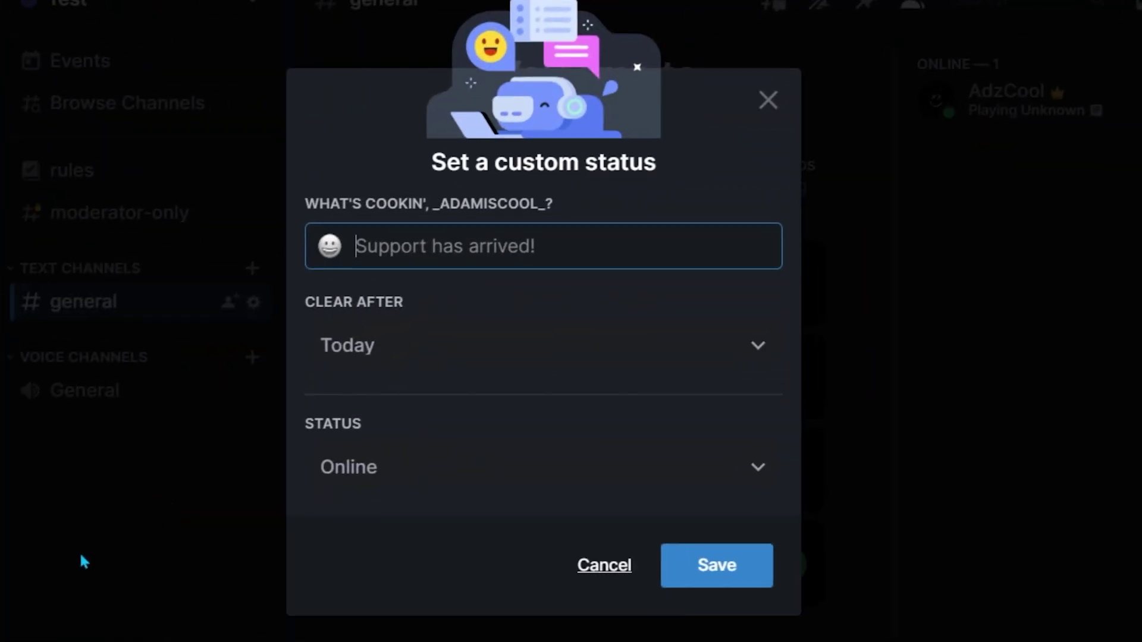
pyautogui.write('Ha')
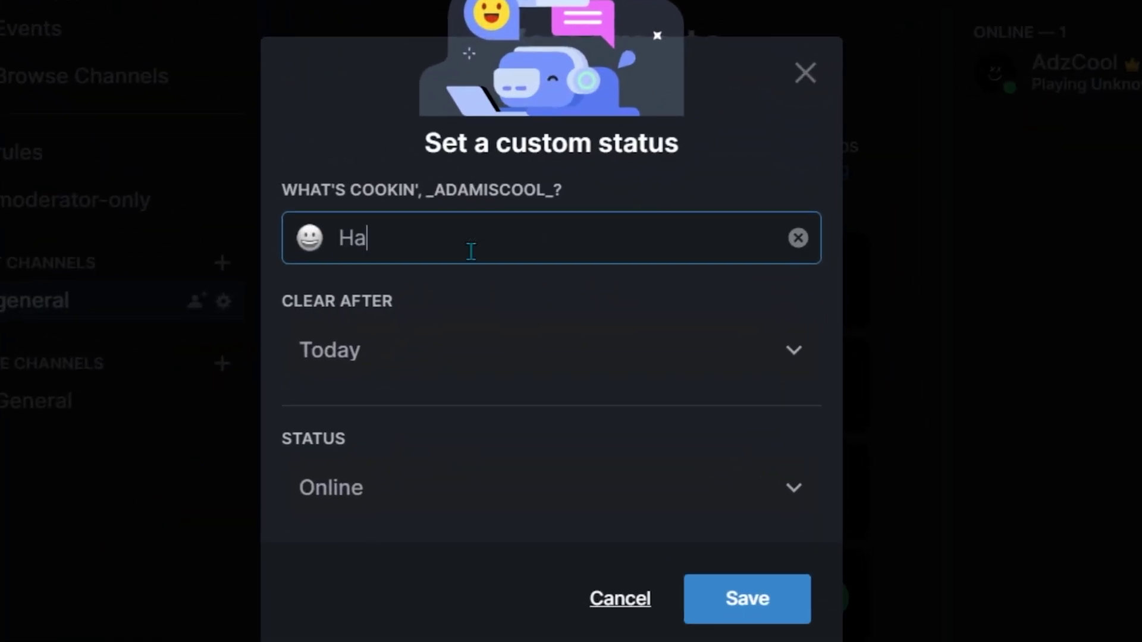
pyautogui.write('cking You')
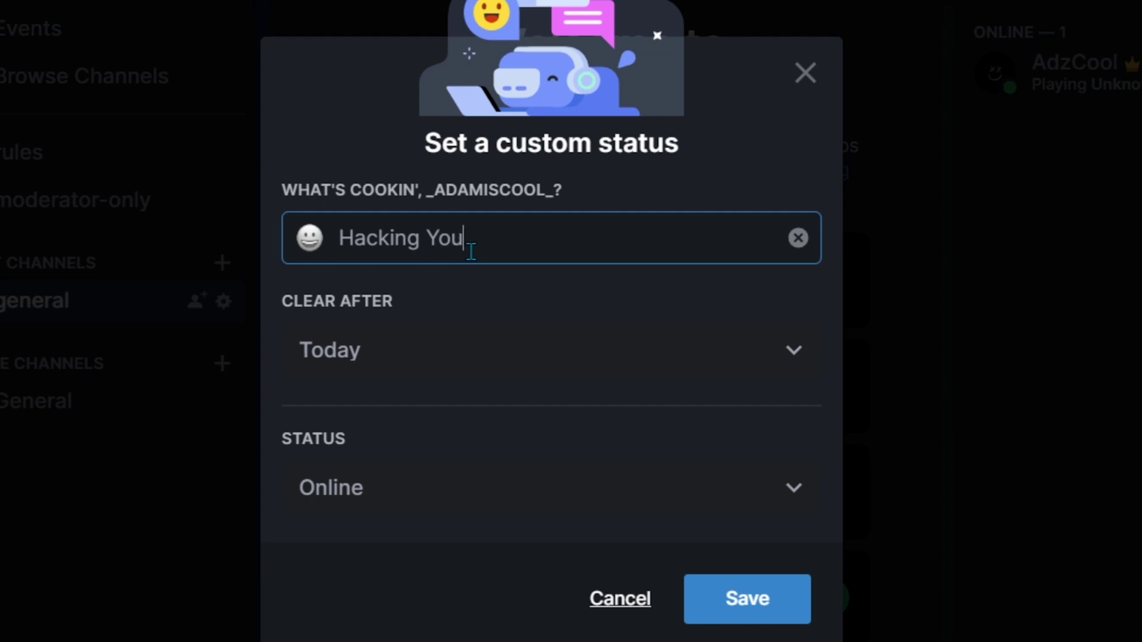
pyautogui.click(309, 239)
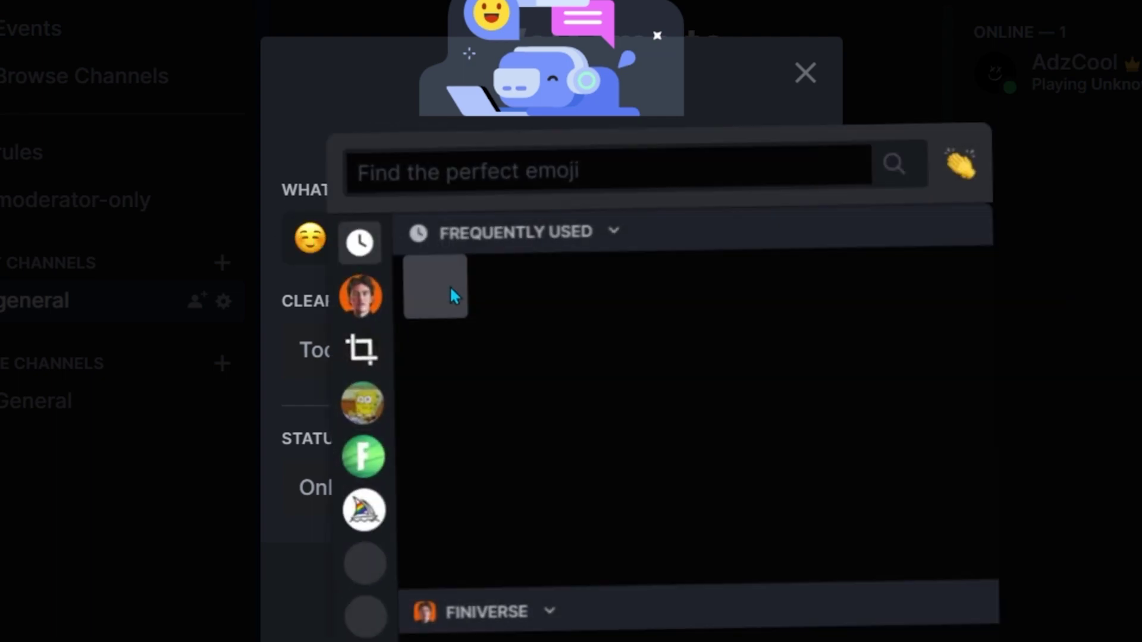
pyautogui.click(701, 486)
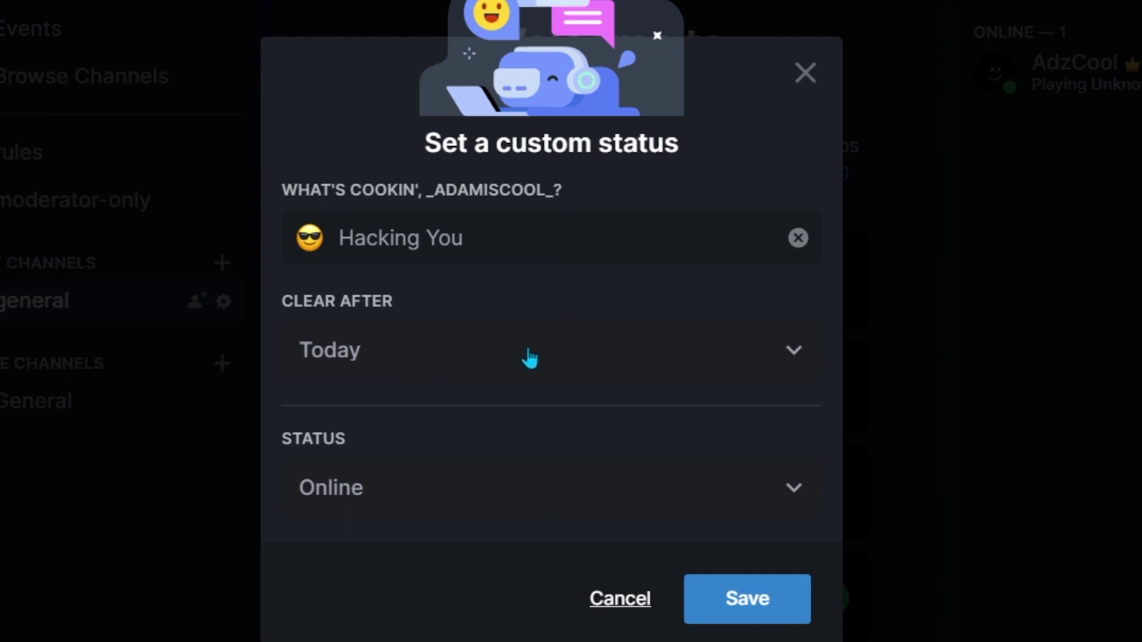
# - Set the status to Don't clear, keep it Online, and save it
pyautogui.click(482, 362)
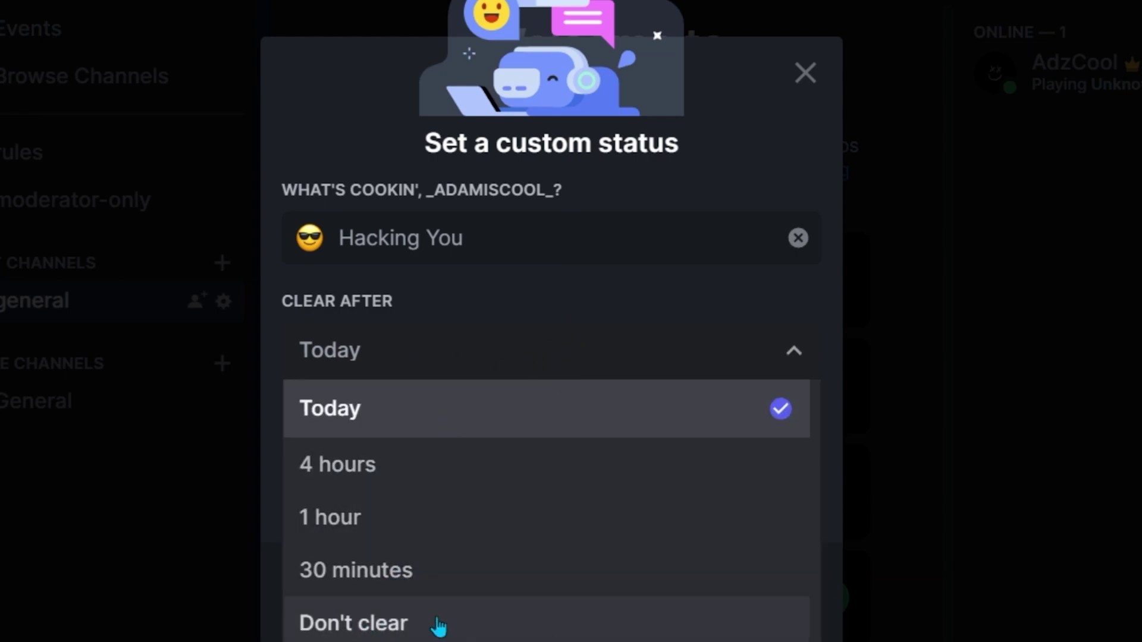
pyautogui.click(441, 604)
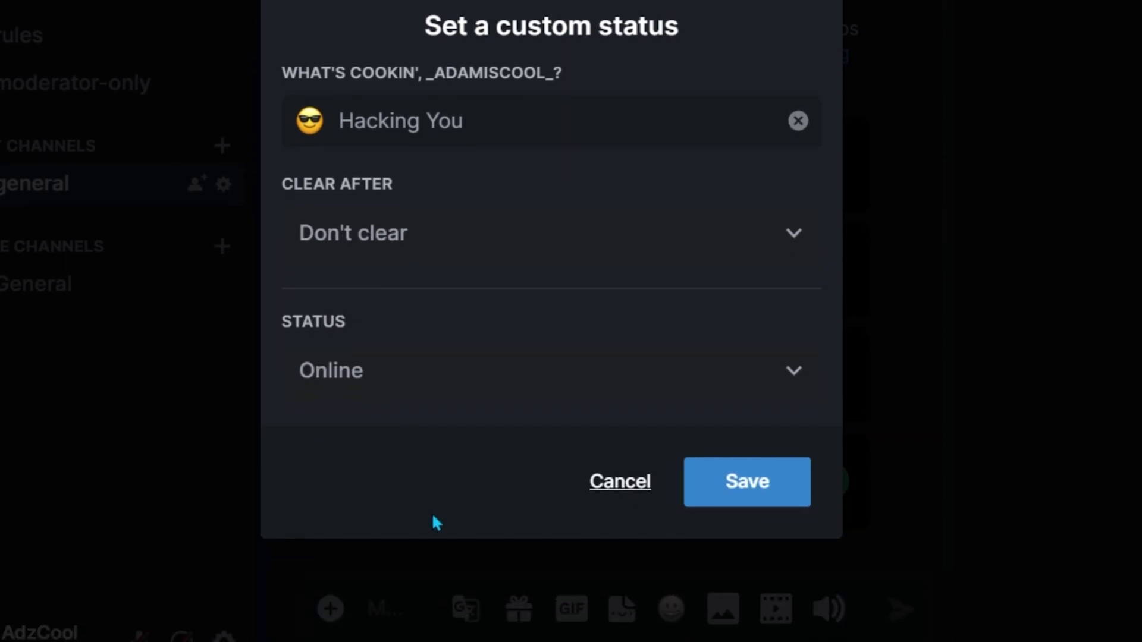
pyautogui.click(334, 390)
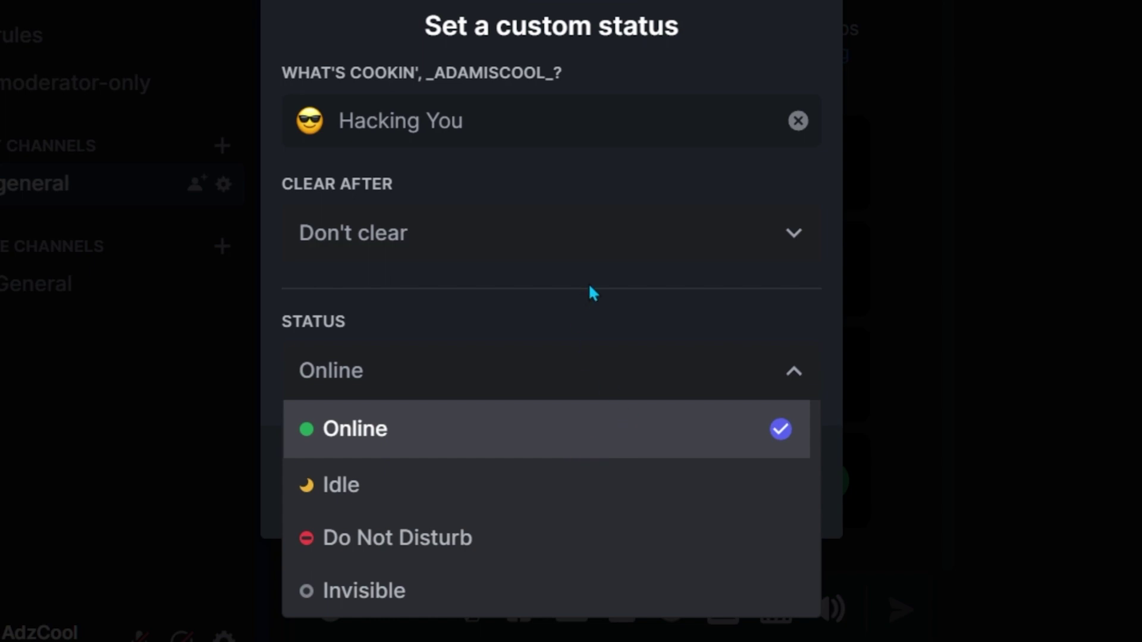
pyautogui.click(767, 371)
pyautogui.click(784, 473)
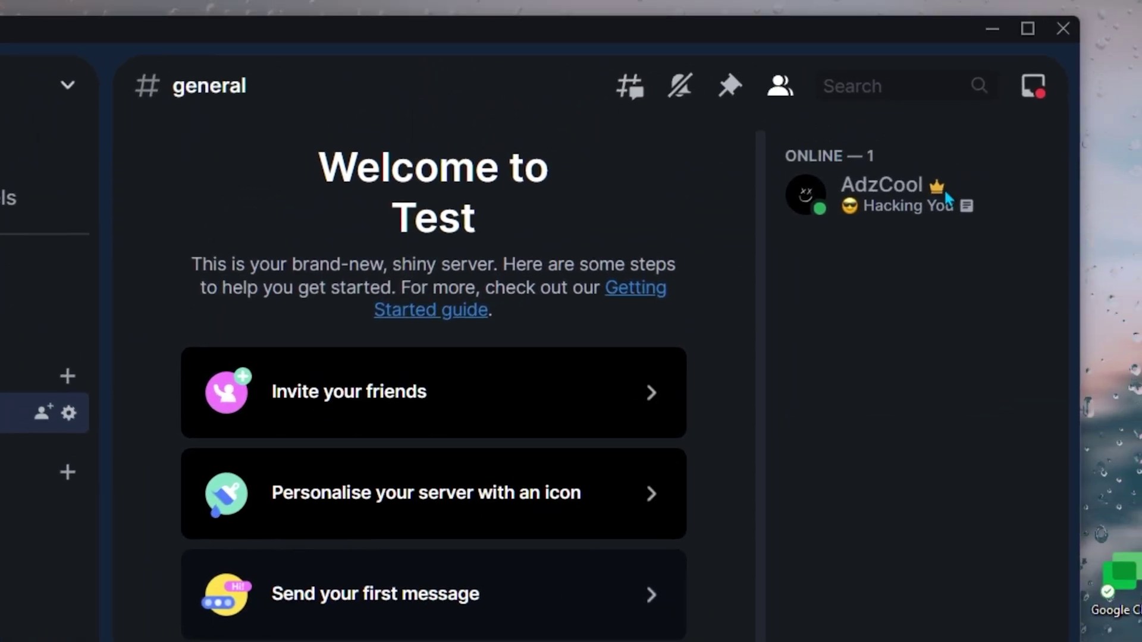
# - Check the new status on AdzCool's profile card, then open User Settings at My Account
pyautogui.click(945, 197)
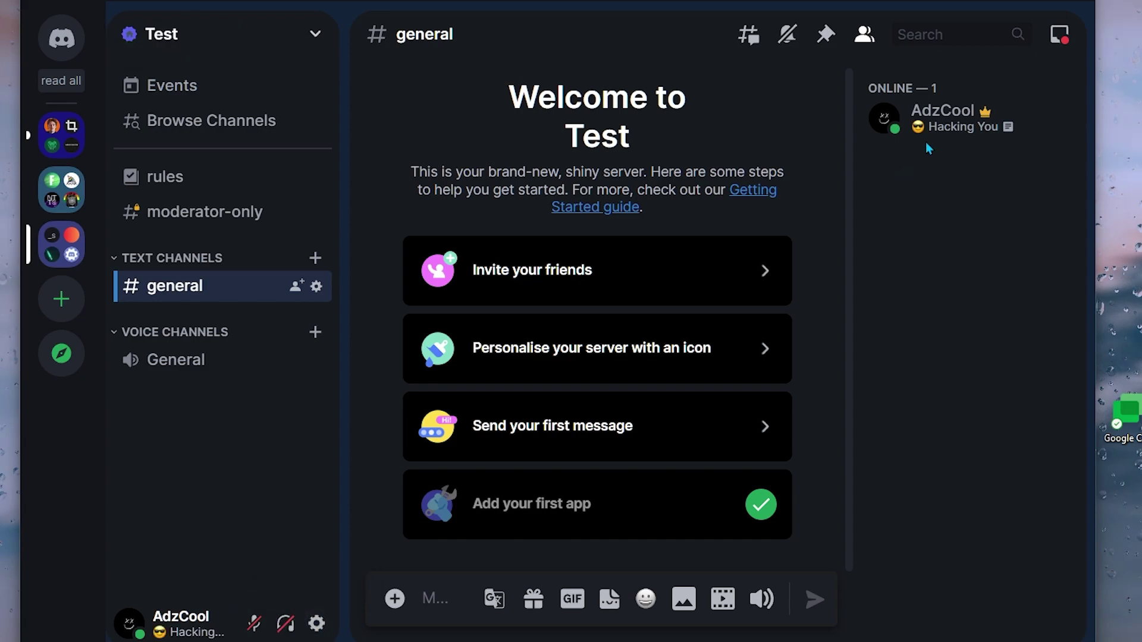
pyautogui.click(945, 119)
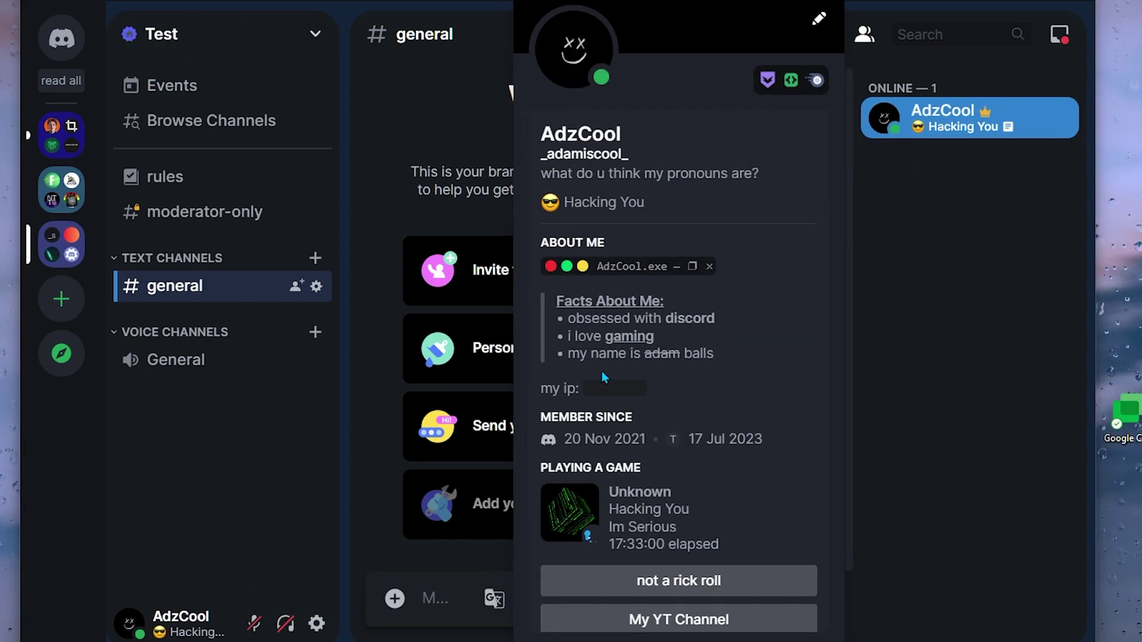
pyautogui.click(229, 492)
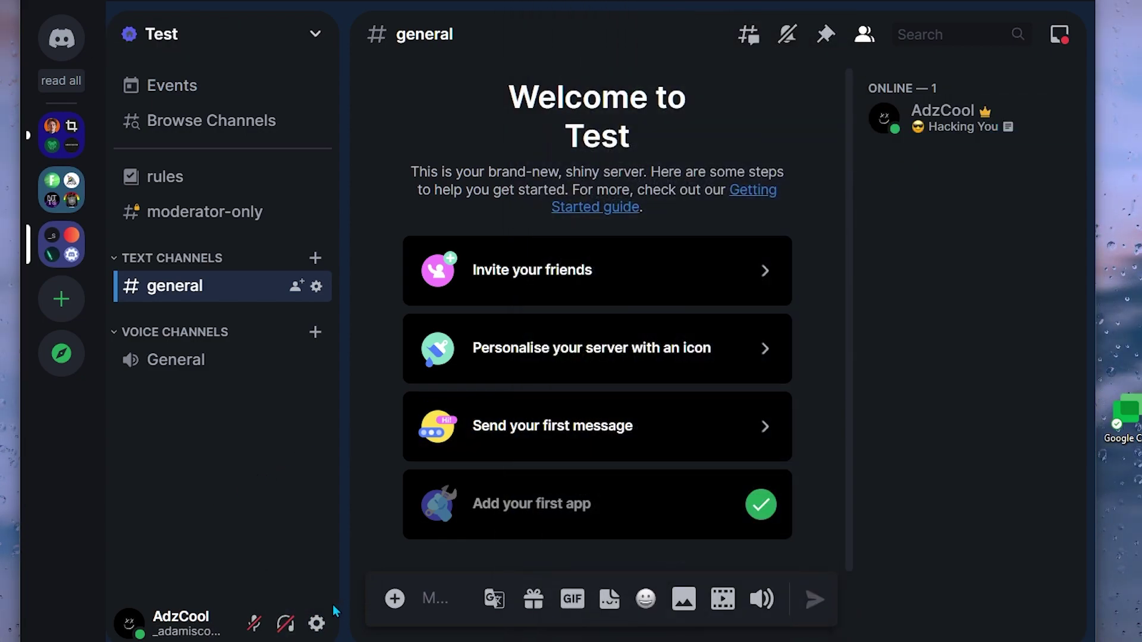
pyautogui.click(317, 624)
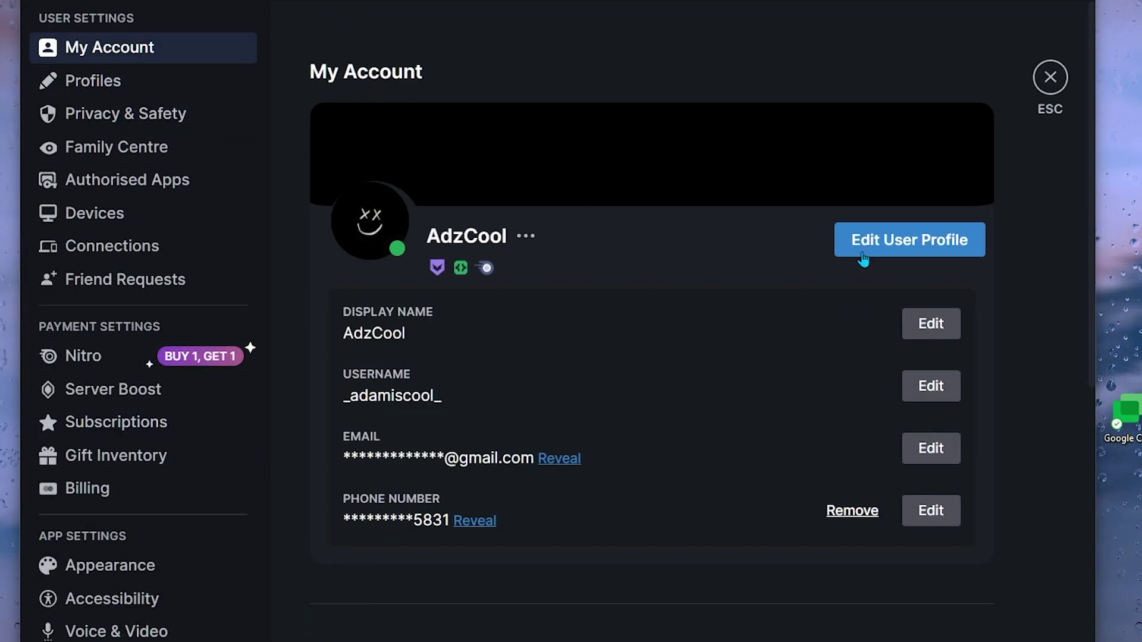
# - In Edit User Profile, maximise the window and delete all the old About Me text
pyautogui.click(873, 237)
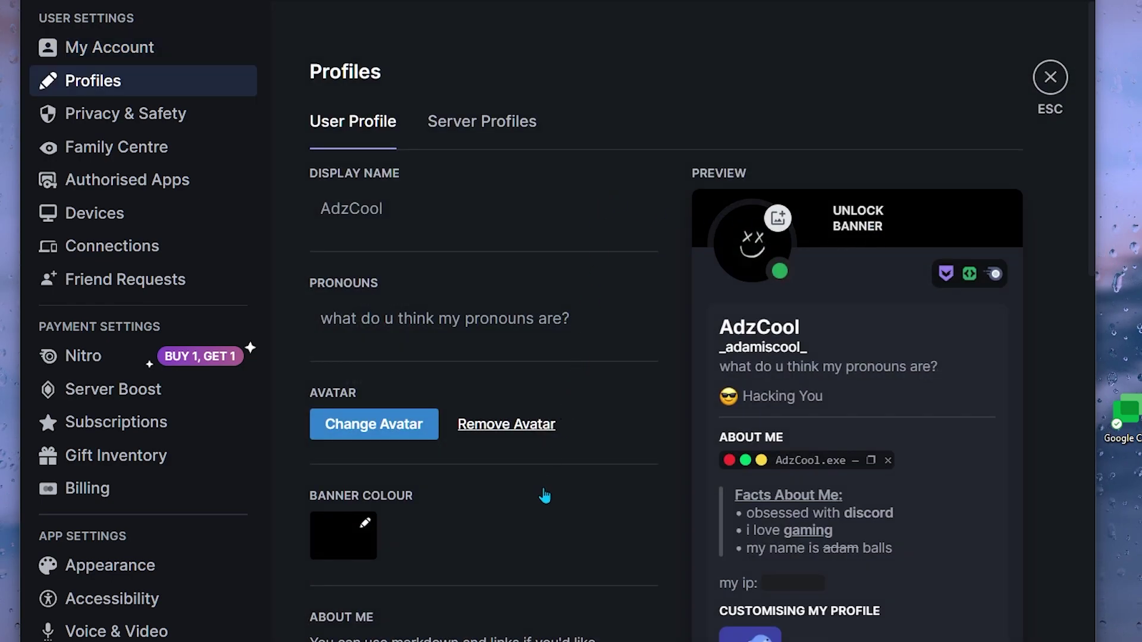
pyautogui.scroll(-7, 541, 426)
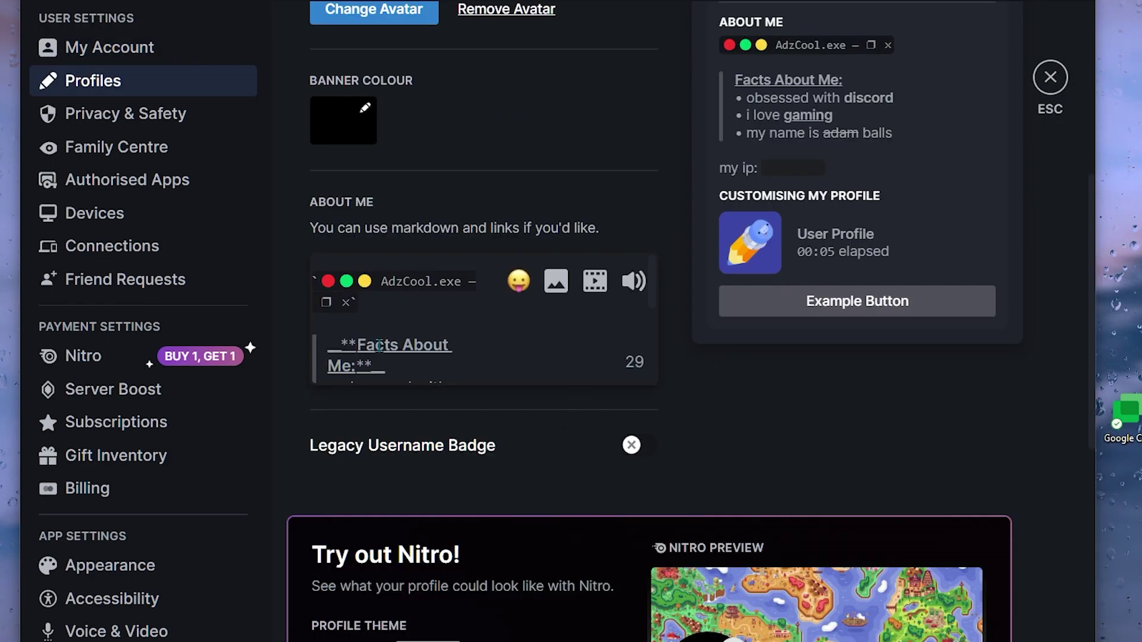
pyautogui.click(1062, 8)
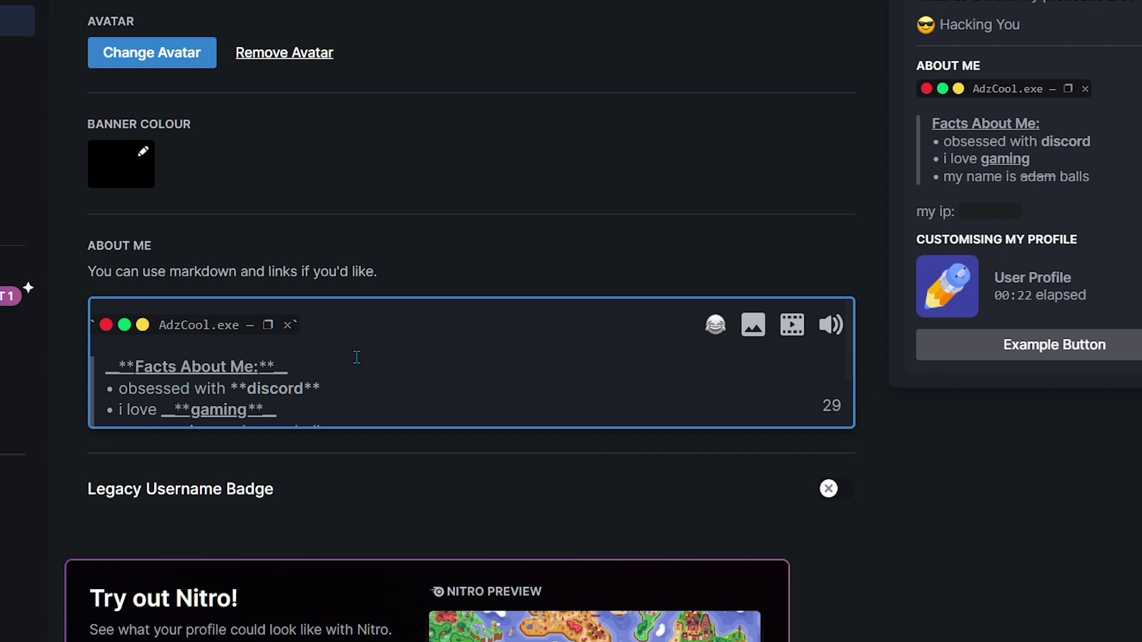
pyautogui.hotkey('ctrl', 'a')
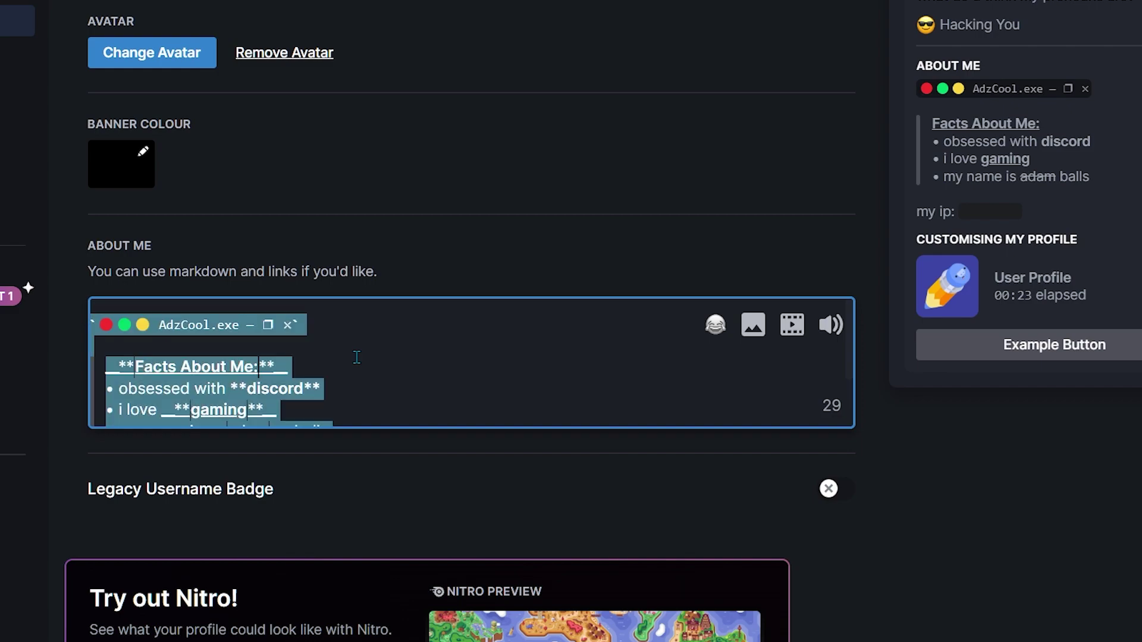
pyautogui.press('BackSpace')
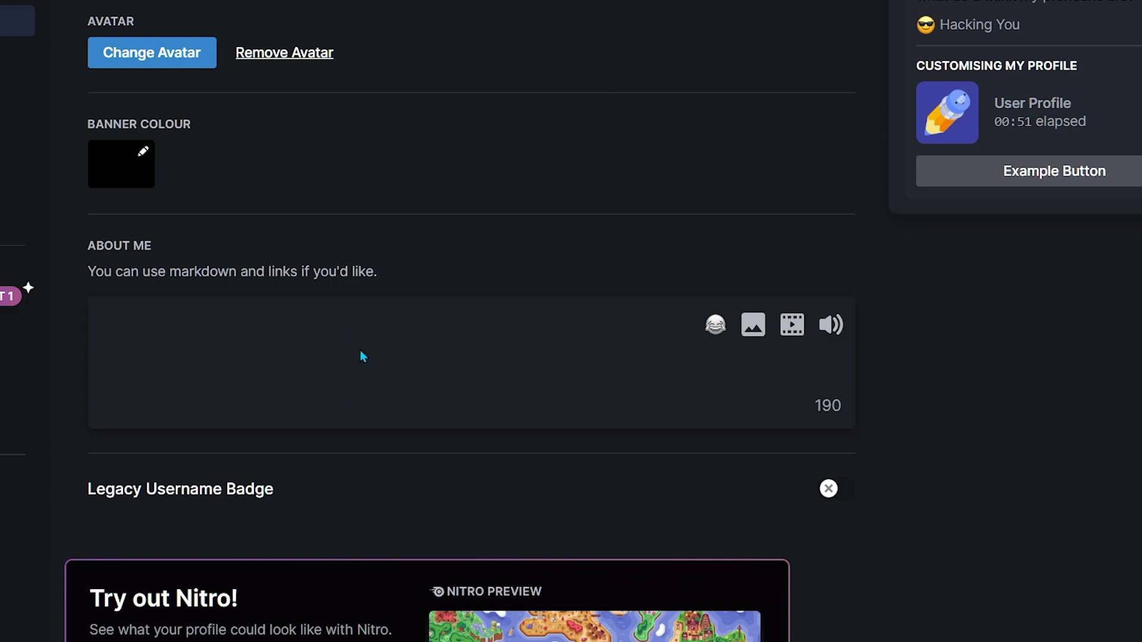
# - Paste the YourName.exe / Facts About Me markdown template into About Me and review it
pyautogui.click(356, 333)
pyautogui.hotkey('ctrl', 'v')
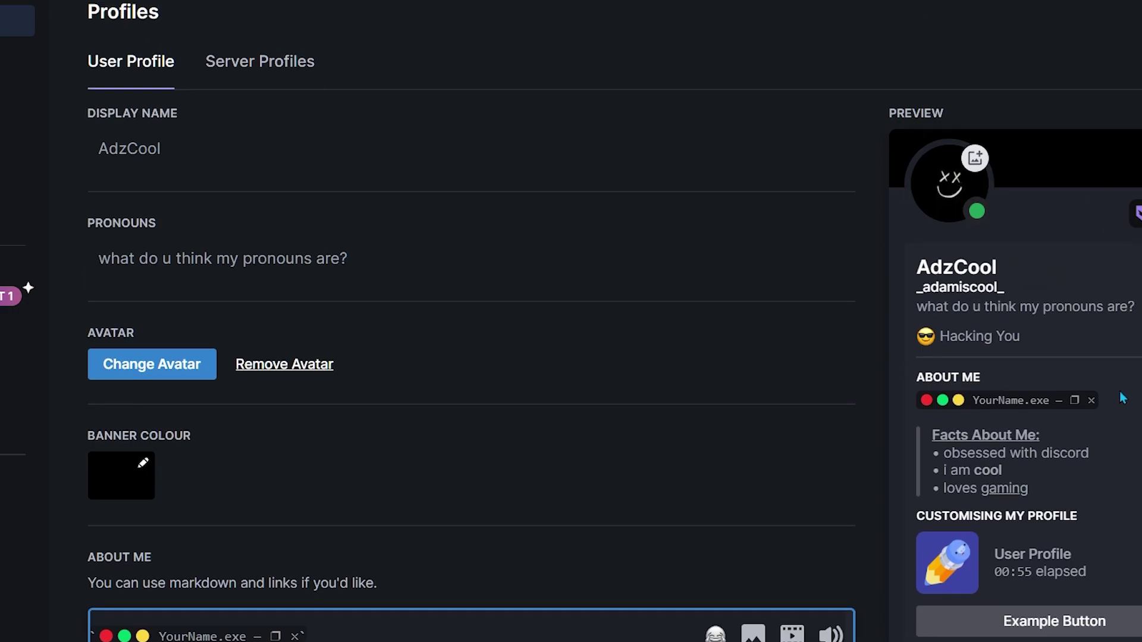
pyautogui.scroll(-2, 454, 536)
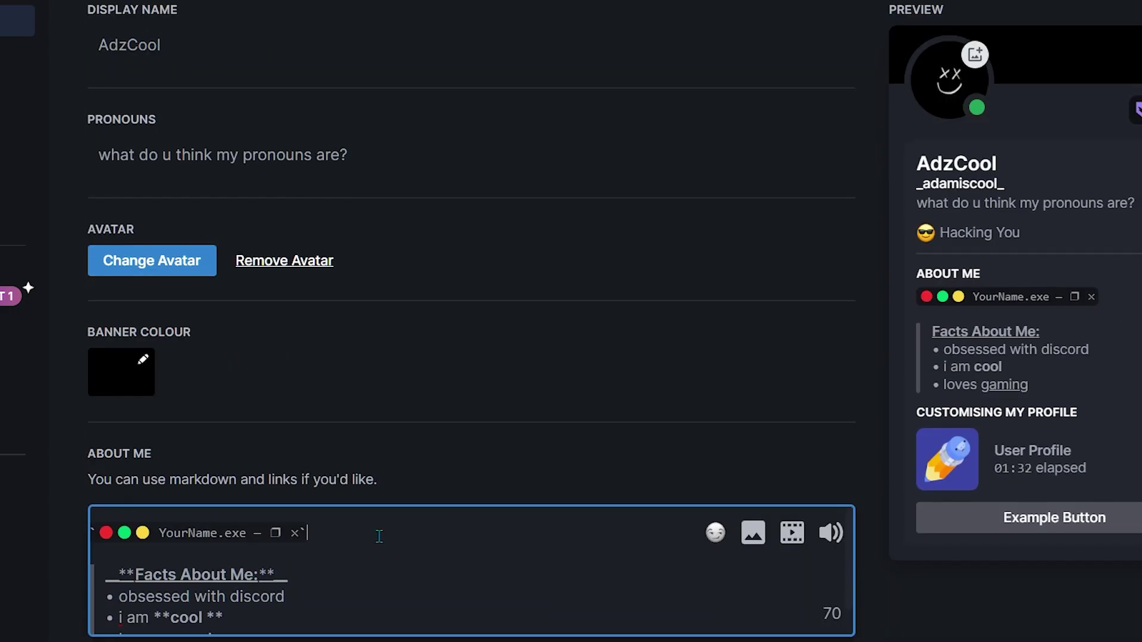
pyautogui.scroll(-2, 278, 554)
pyautogui.scroll(2, 260, 554)
pyautogui.scroll(-1, 479, 391)
pyautogui.scroll(-2, 480, 390)
pyautogui.scroll(2, 649, 320)
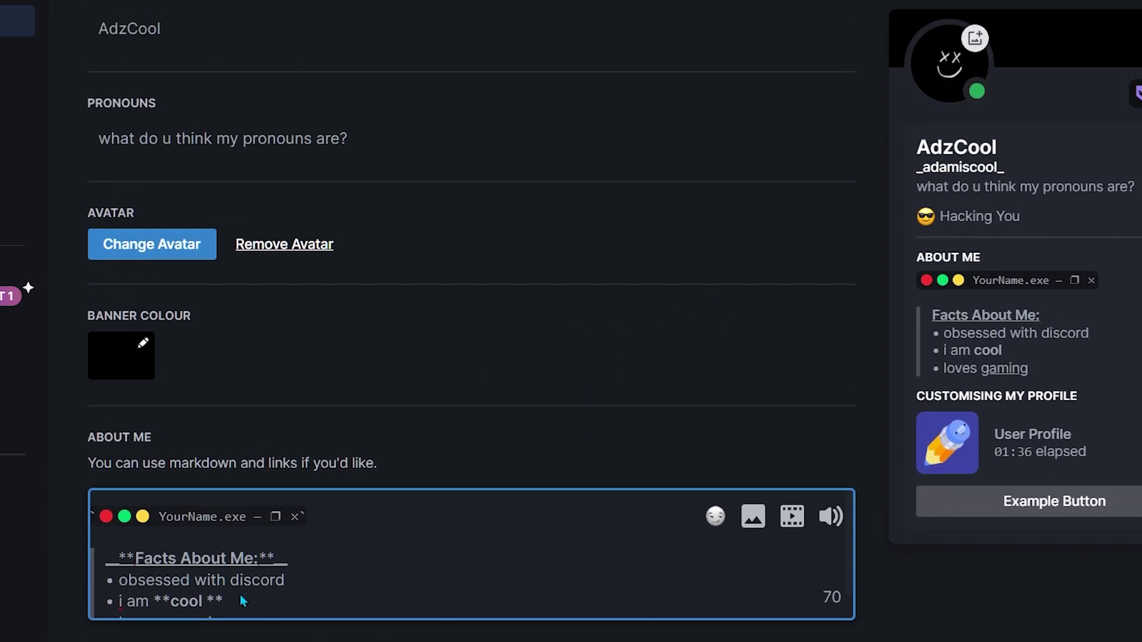
pyautogui.scroll(1, 681, 316)
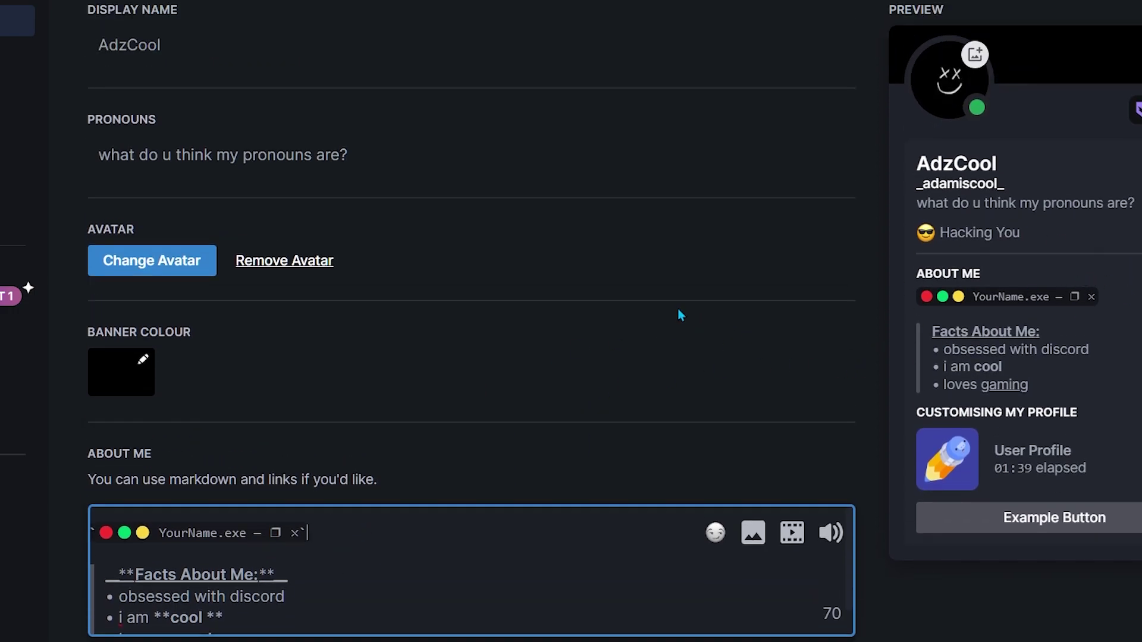
pyautogui.scroll(-1, 426, 558)
pyautogui.scroll(1, 423, 558)
pyautogui.scroll(-4, 548, 365)
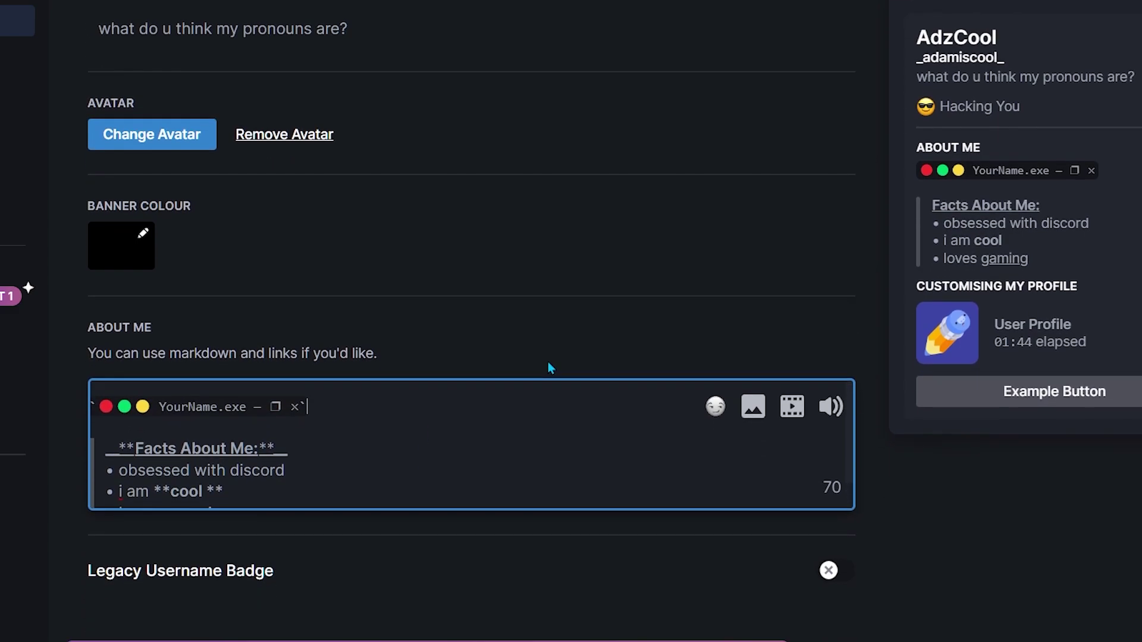
pyautogui.scroll(3, 344, 339)
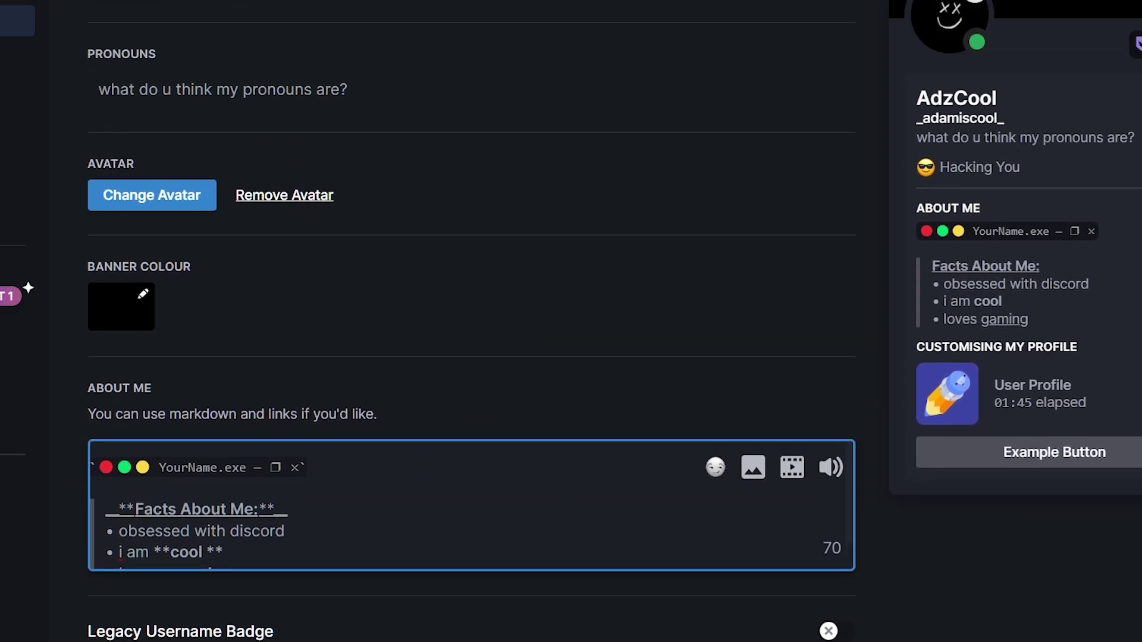
pyautogui.scroll(1, 744, 285)
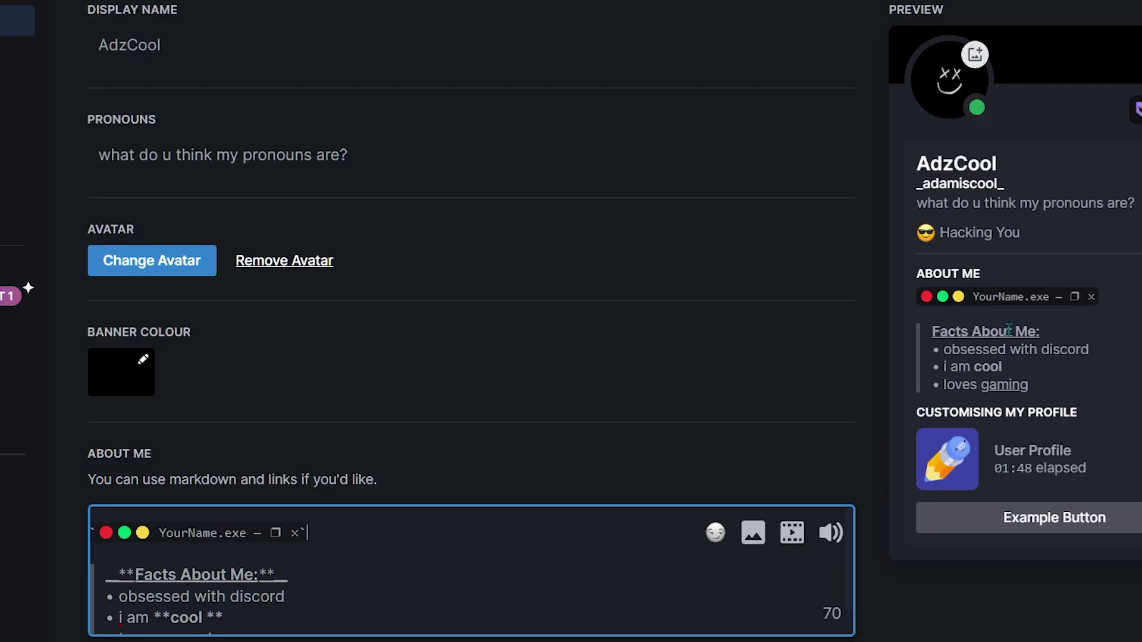
pyautogui.scroll(-4, 434, 346)
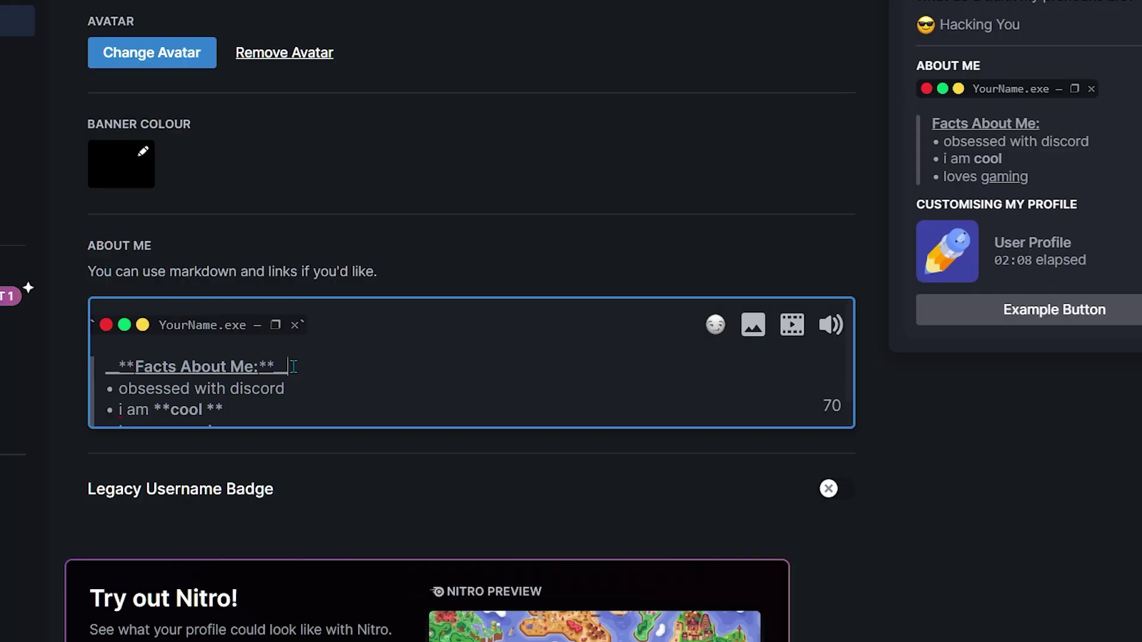
# - Strip the underline markers from around 'discord' in the first bullet
pyautogui.scroll(-1, 273, 363)
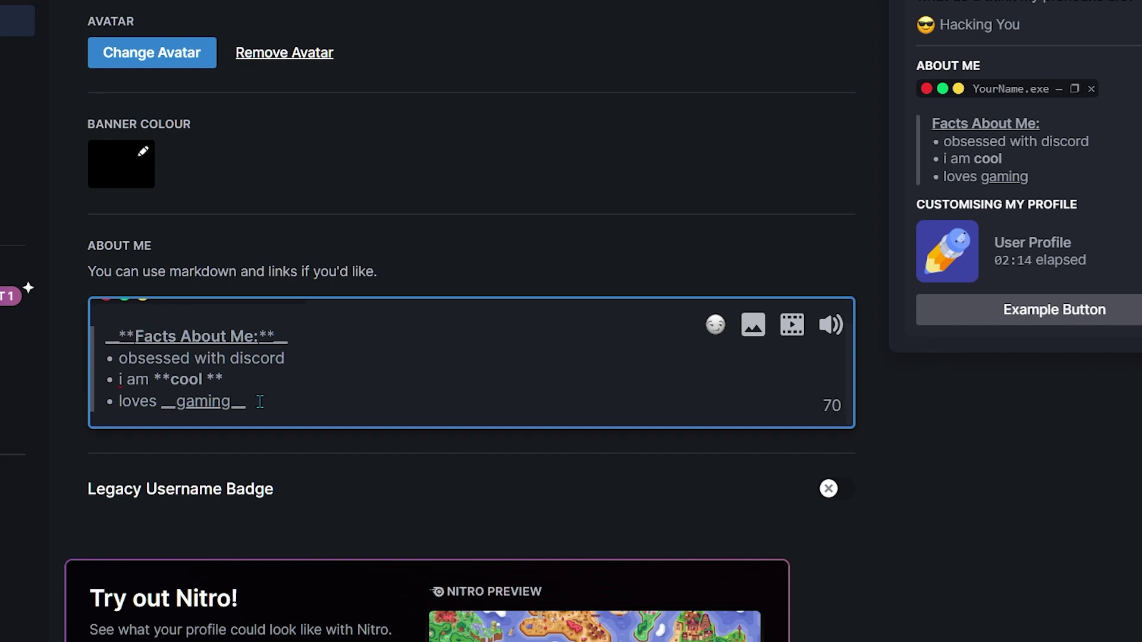
pyautogui.moveTo(246, 402); pyautogui.dragTo(194, 402)
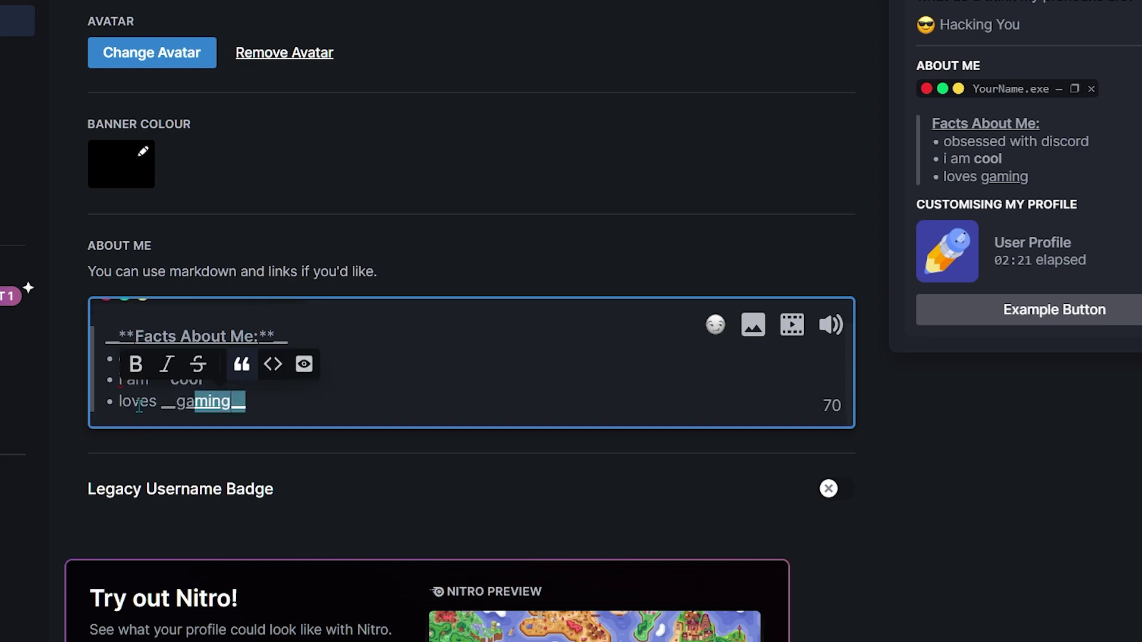
pyautogui.click(230, 402)
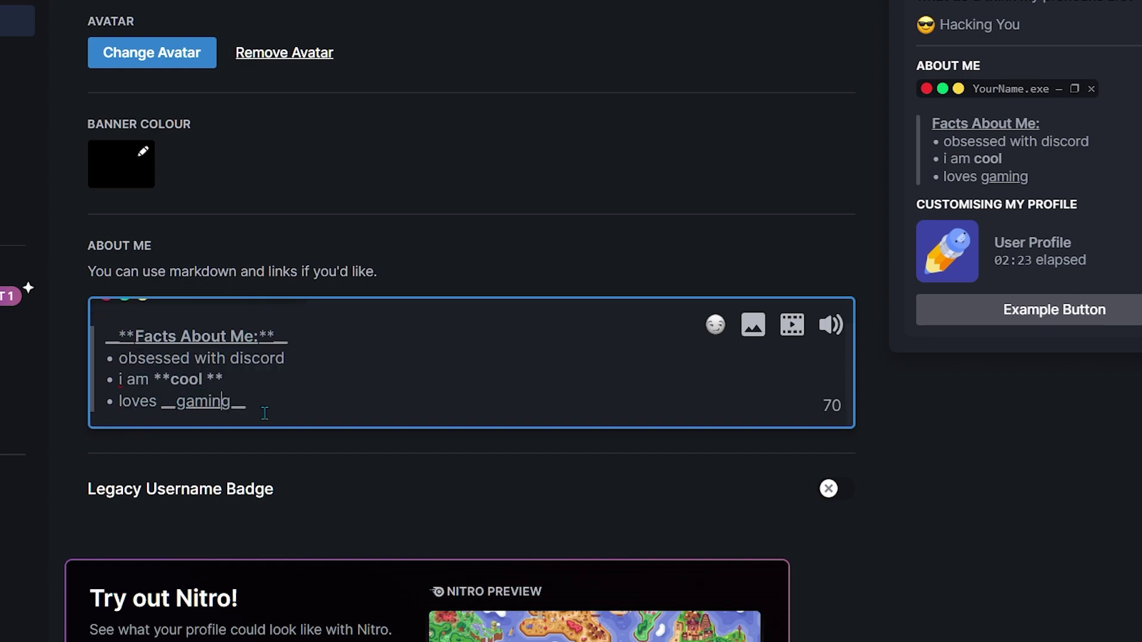
pyautogui.click(290, 366)
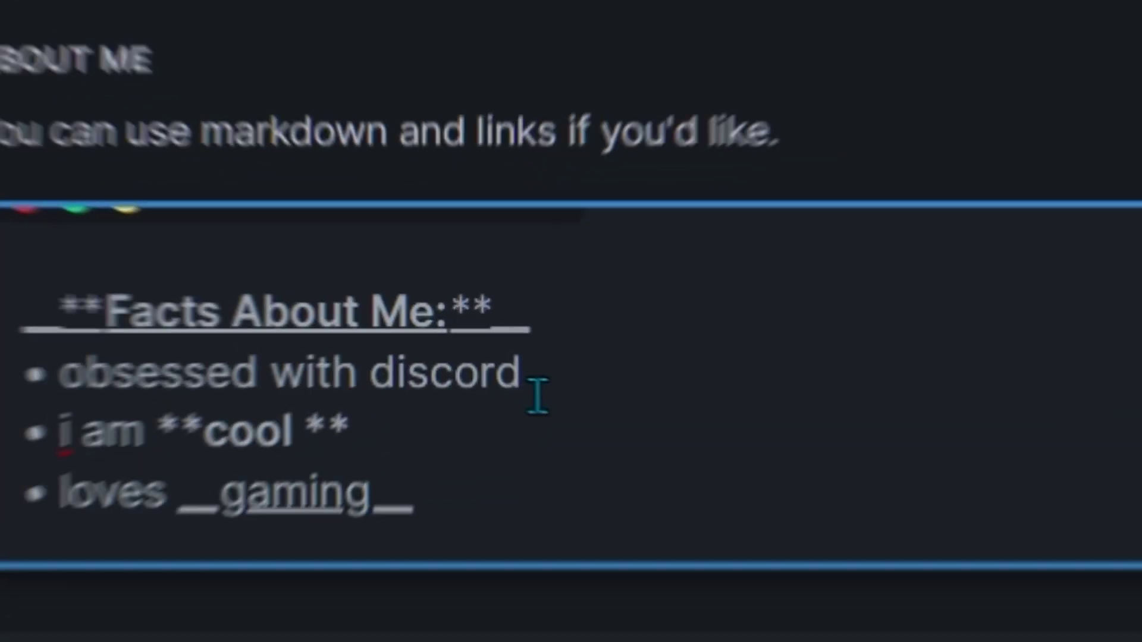
pyautogui.press('Left')
pyautogui.press('Left')
pyautogui.press('Left')
pyautogui.press('Left')
pyautogui.press('Left')
pyautogui.press('Left')
pyautogui.press('Left')
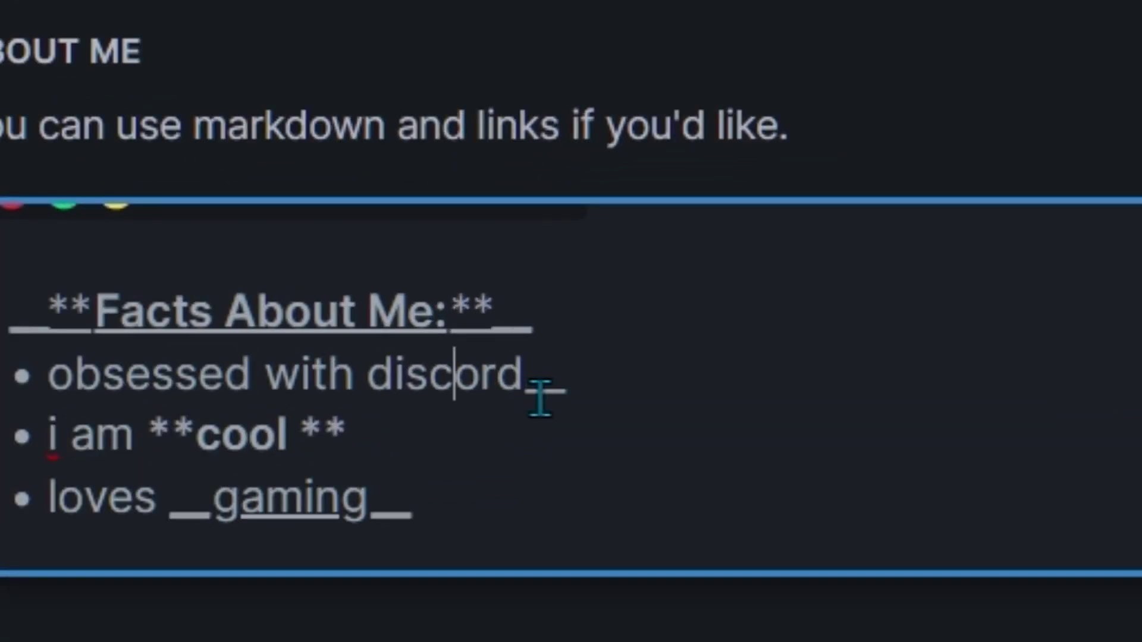
pyautogui.hotkey('ctrl', 'shift', 'Right')
pyautogui.write('__')
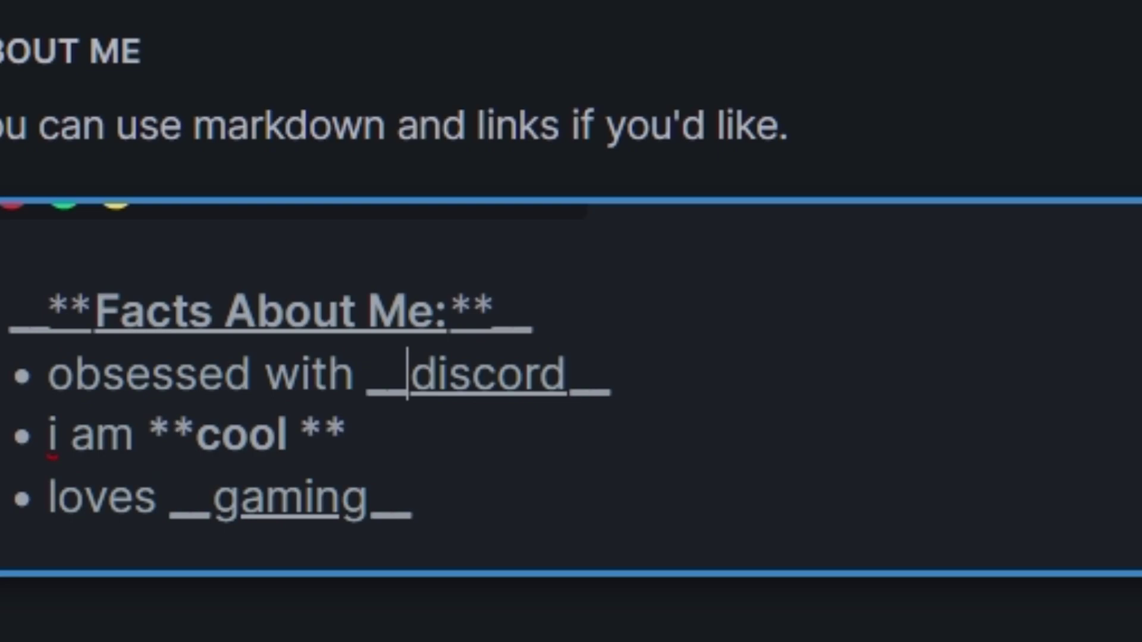
pyautogui.click(685, 392)
pyautogui.press('BackSpace')
pyautogui.press('BackSpace')
pyautogui.press('Left')
pyautogui.press('Left')
pyautogui.press('Left')
pyautogui.press('Left')
pyautogui.press('Left')
pyautogui.press('Left')
pyautogui.press('Left')
pyautogui.press('Left')
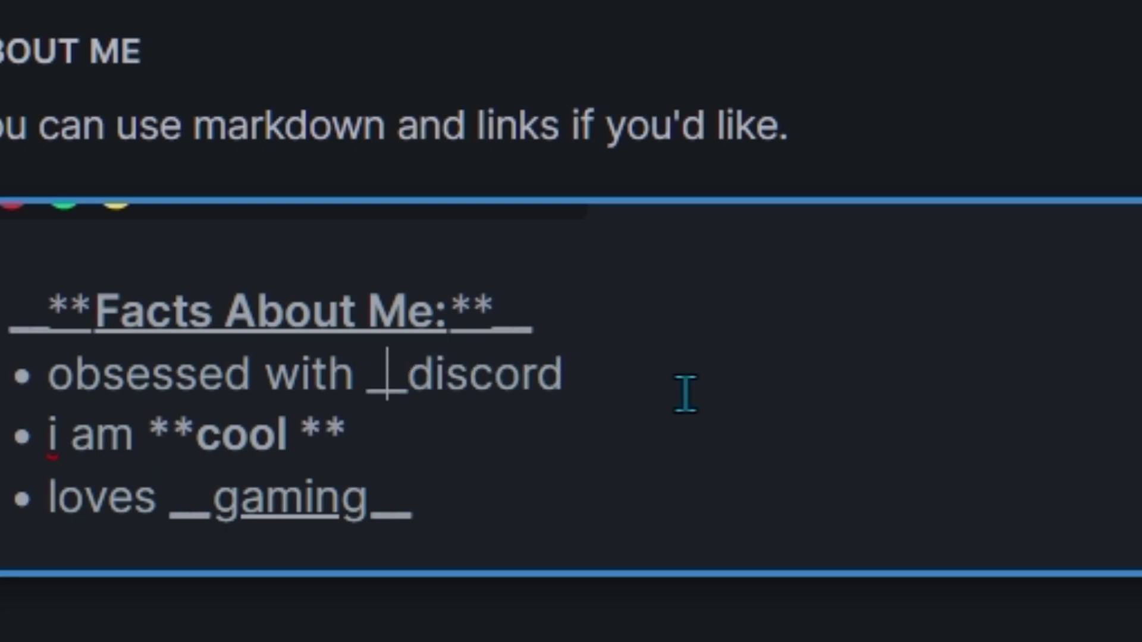
pyautogui.press('BackSpace')
pyautogui.press('BackSpace')
# - Wrap 'discord' in ** bold markers, removing leftover underline markers
pyautogui.hotkey('ctrl', 'shift', 'Right')
pyautogui.write('**')
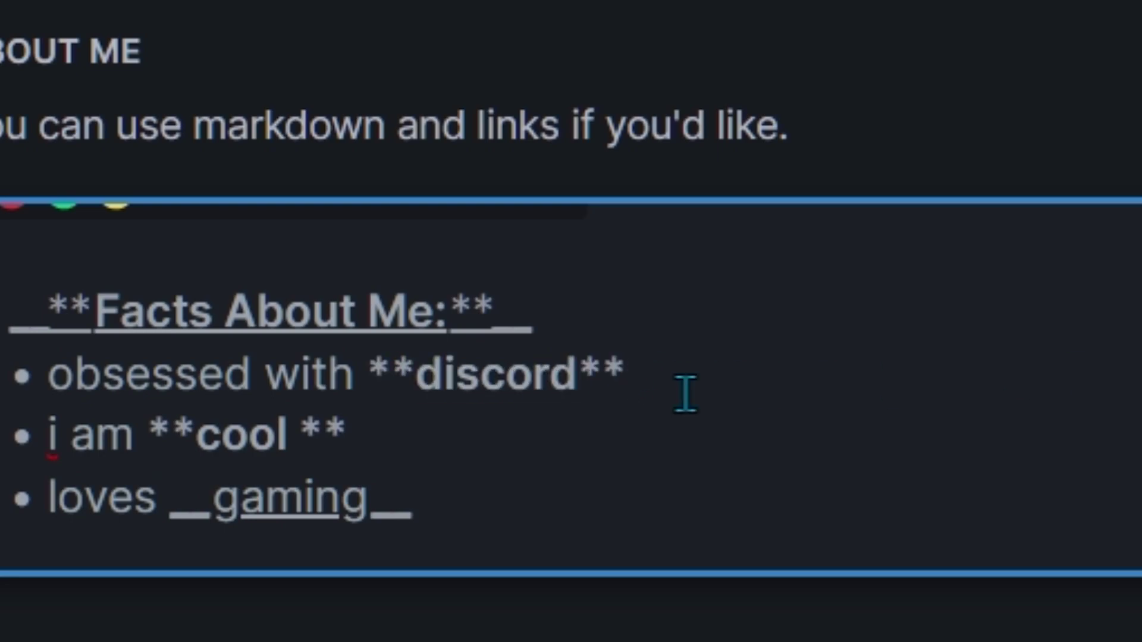
pyautogui.press('BackSpace')
pyautogui.press('Left')
pyautogui.press('Left')
pyautogui.press('Left')
pyautogui.press('Left')
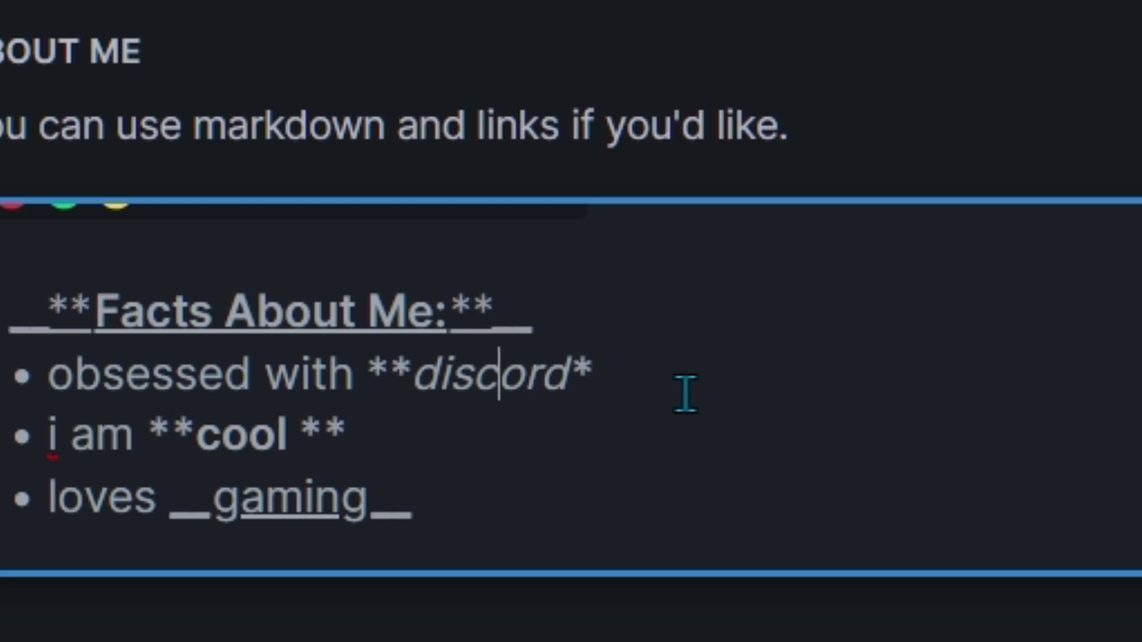
pyautogui.press('Left')
pyautogui.press('Left')
pyautogui.press('BackSpace')
pyautogui.press('BackSpace')
pyautogui.press('End')
pyautogui.press('BackSpace')
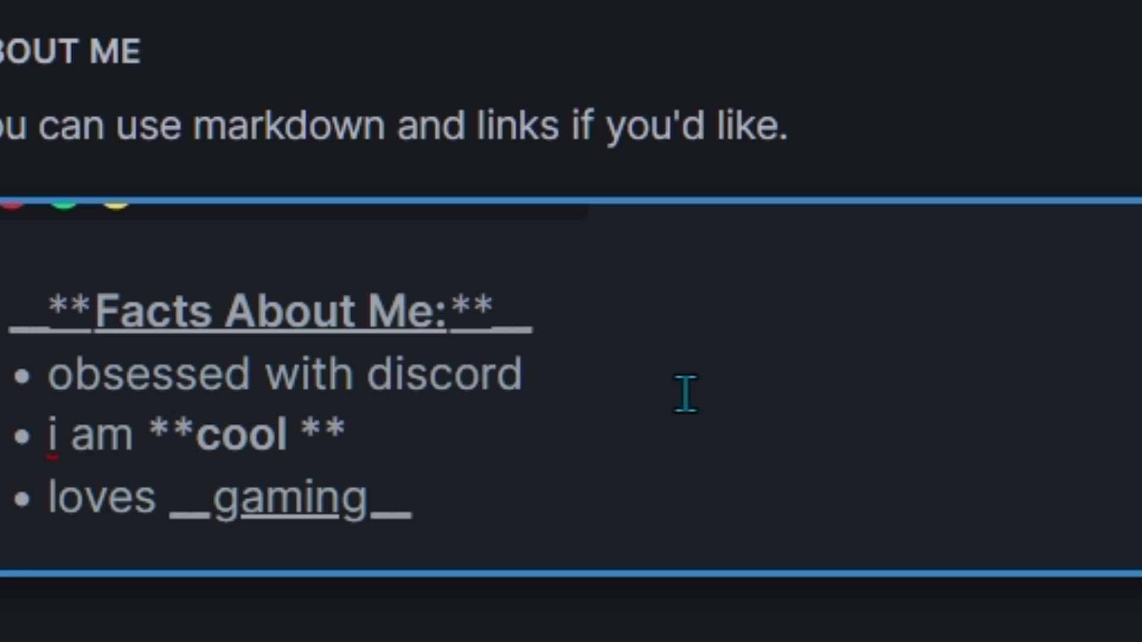
pyautogui.press('Left')
pyautogui.press('Left')
pyautogui.press('Left')
pyautogui.press('End')
pyautogui.click(367, 374)
pyautogui.write('**')
pyautogui.press('End')
pyautogui.write('**__')
pyautogui.click(367, 375)
pyautogui.write('__')
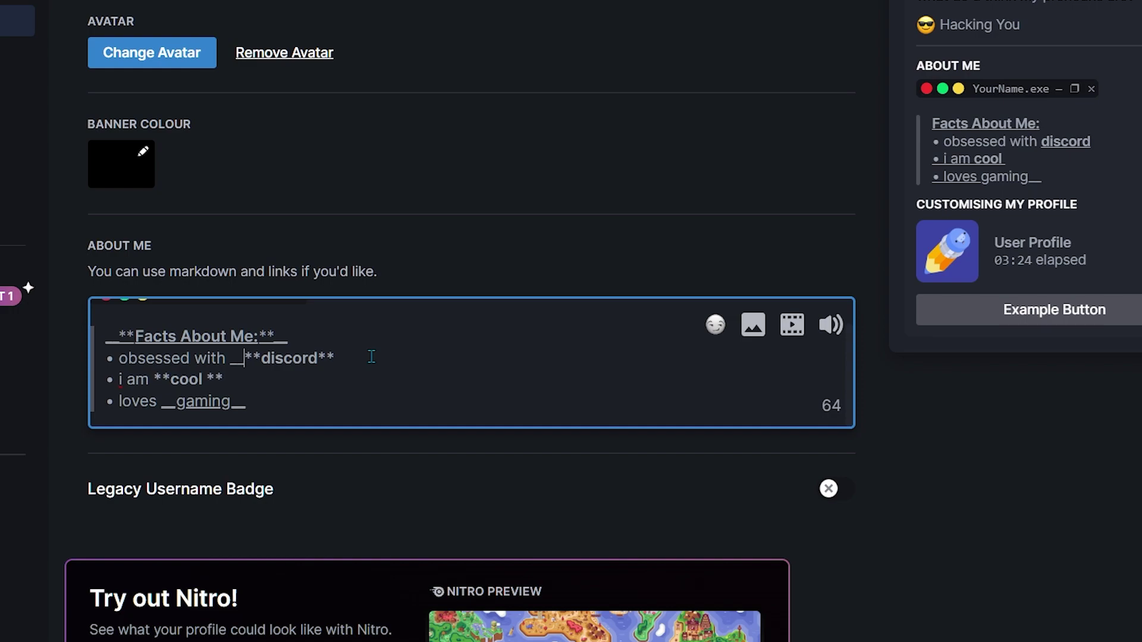
pyautogui.press('BackSpace')
pyautogui.press('BackSpace')
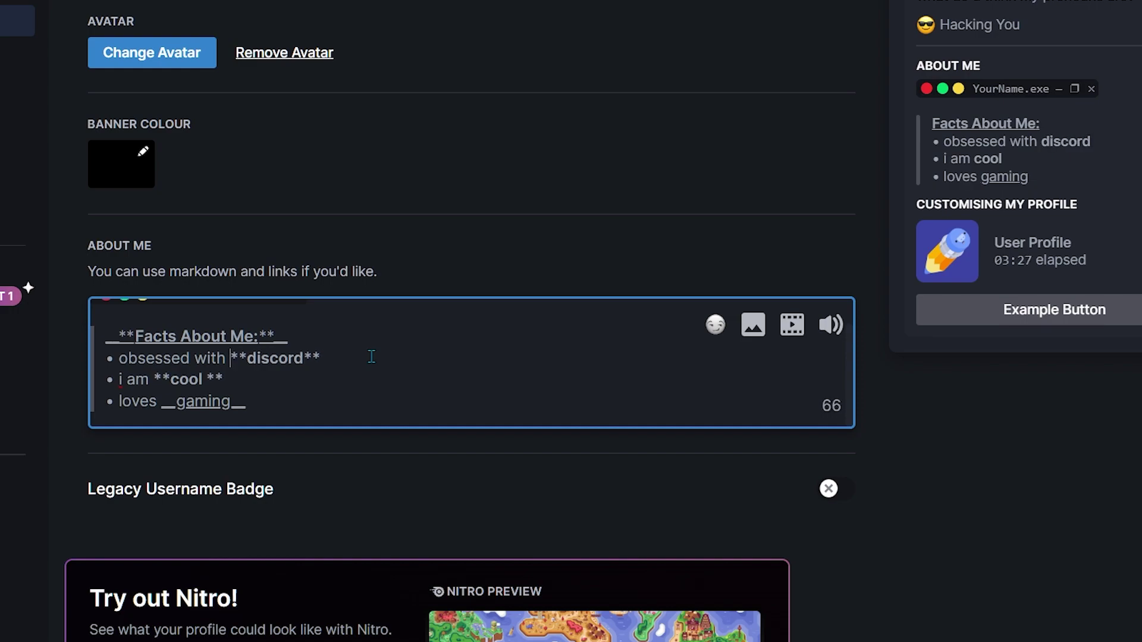
# - Add empty lines below the 'loves gaming' bullet
pyautogui.click(331, 409)
pyautogui.press('Return')
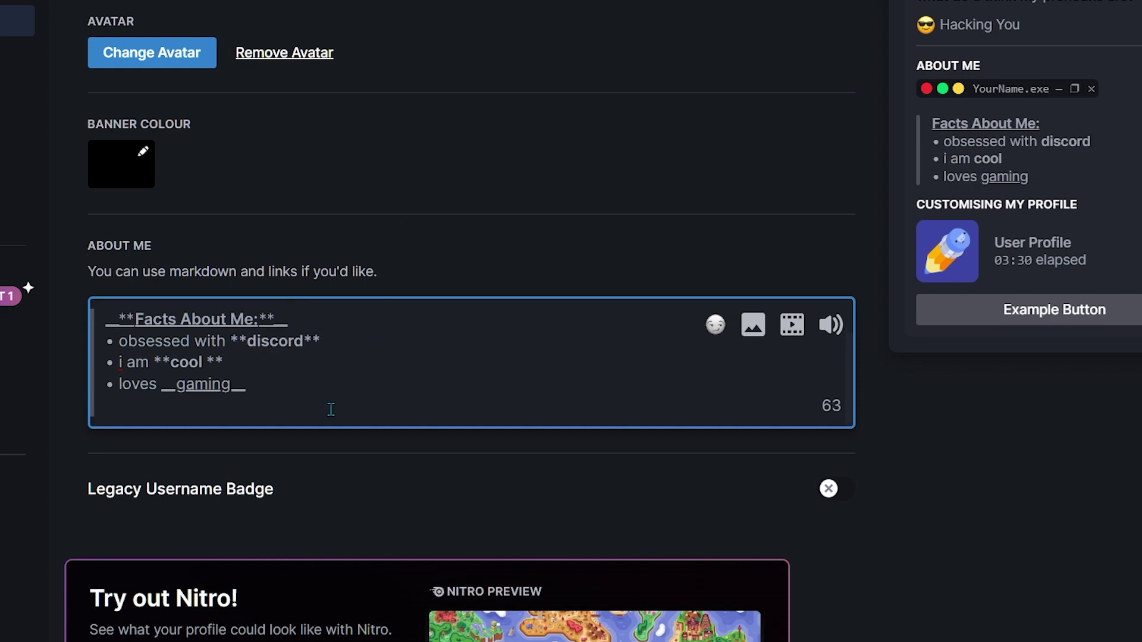
pyautogui.press('Return')
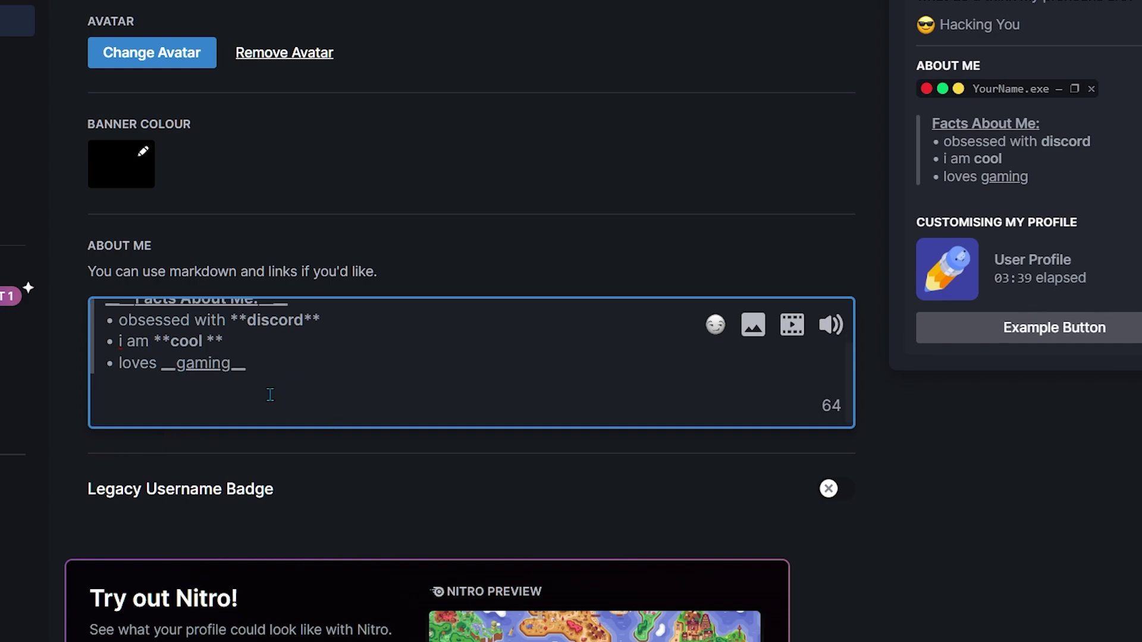
# - Type 'my ip: 69420', mark 69420 as a spoiler, and reveal it in the preview
pyautogui.write('my')
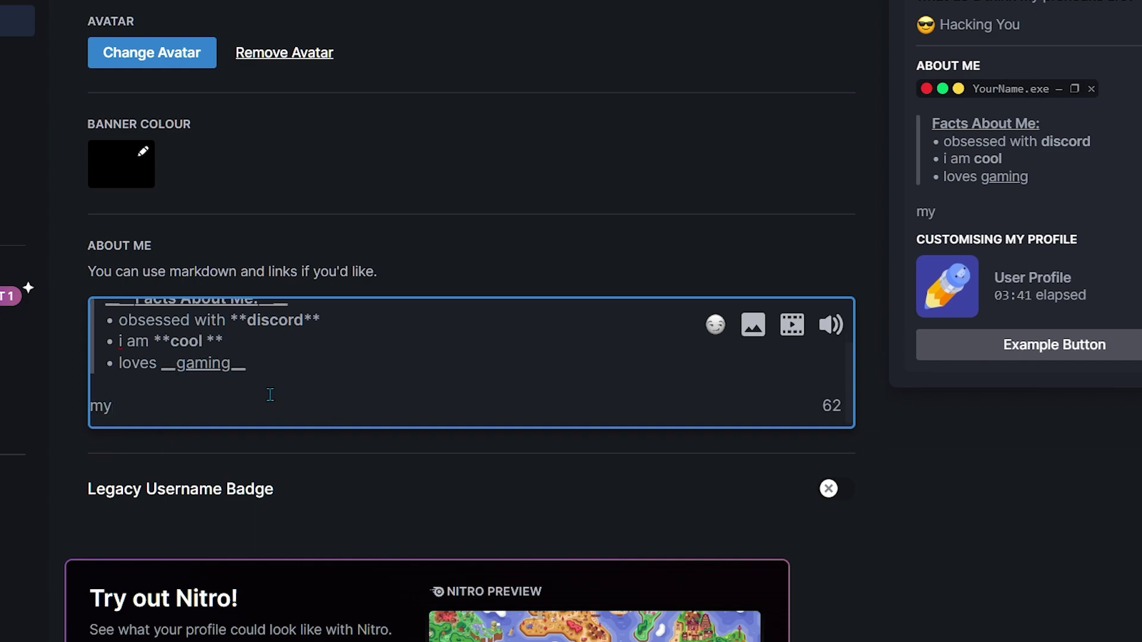
pyautogui.write(' ip: 69420')
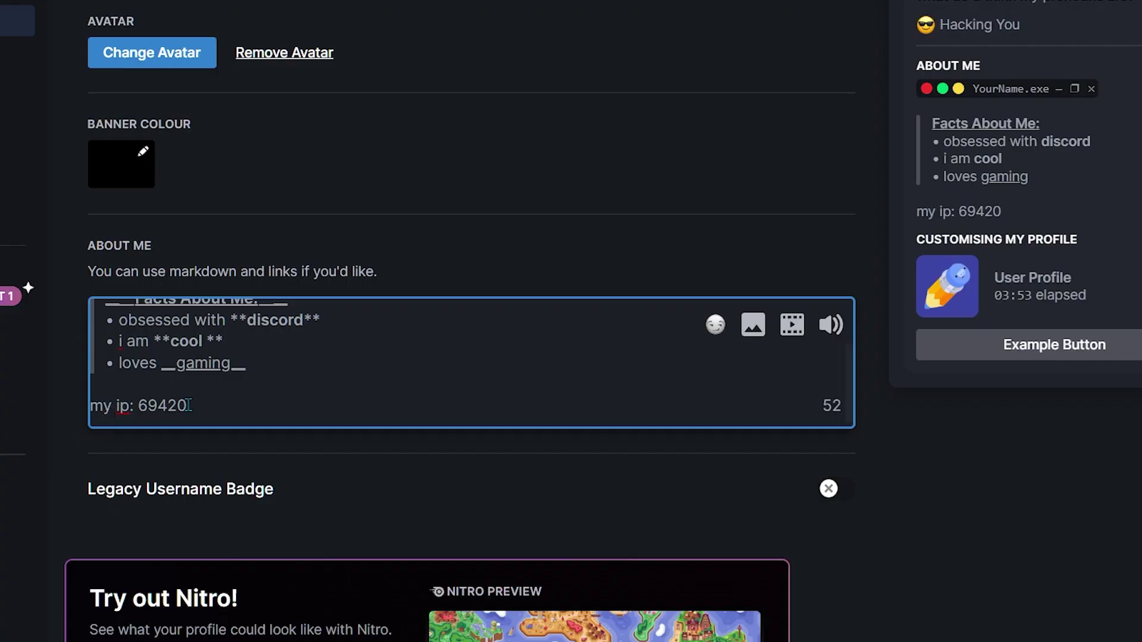
pyautogui.moveTo(188, 405); pyautogui.dragTo(138, 405)
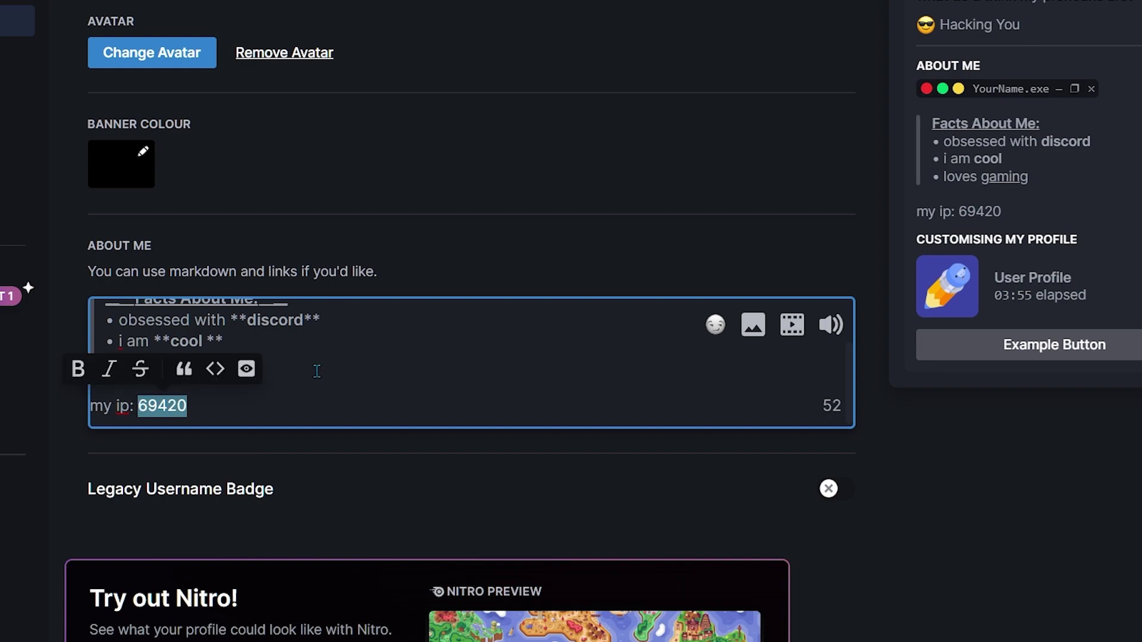
pyautogui.click(247, 370)
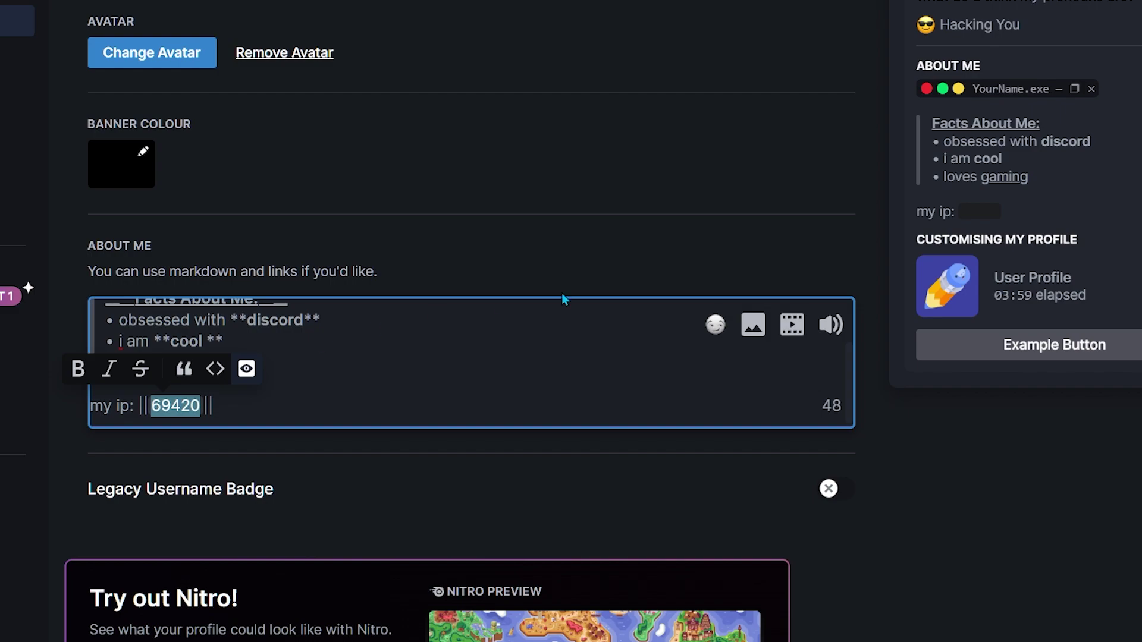
pyautogui.scroll(3, 562, 293)
pyautogui.scroll(-2, 659, 285)
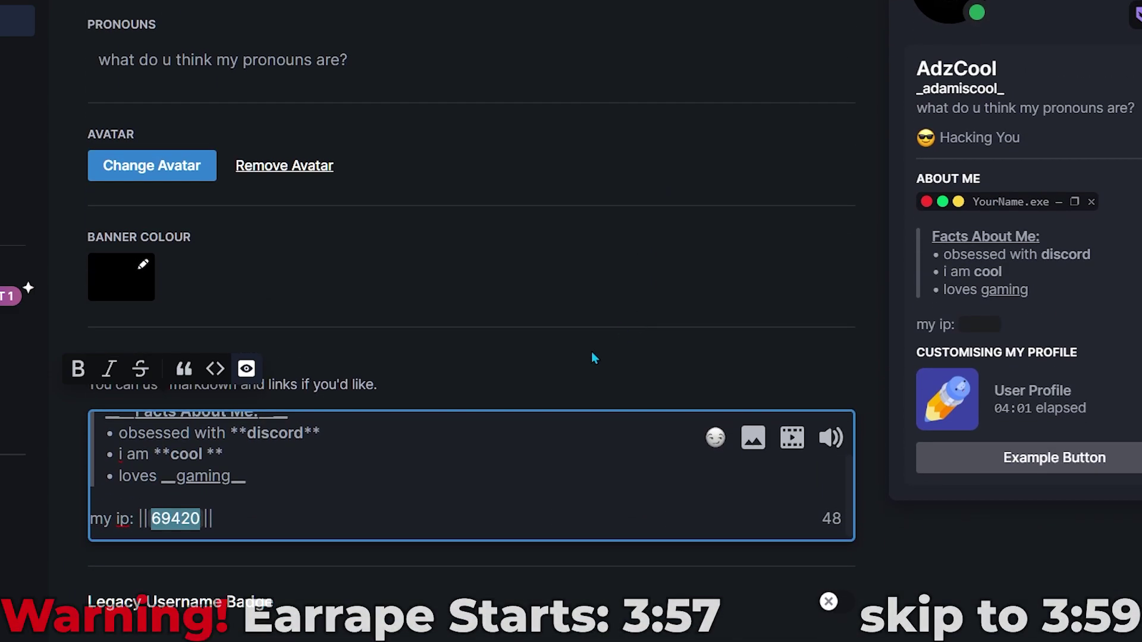
pyautogui.click(620, 375)
pyautogui.click(970, 325)
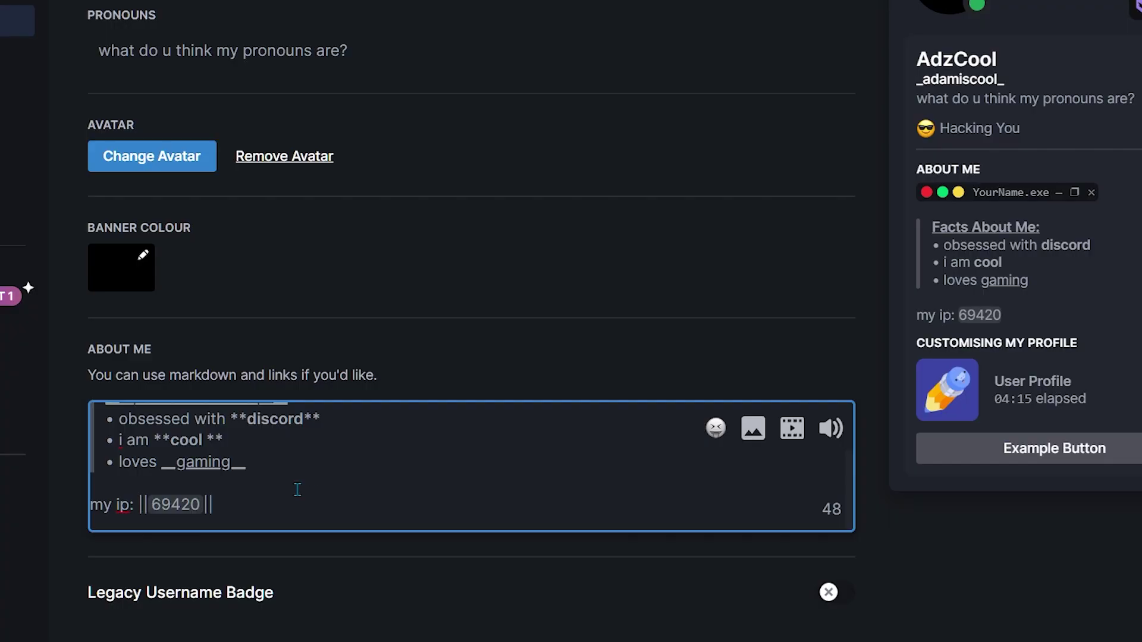
pyautogui.click(297, 489)
pyautogui.press('Right')
pyautogui.press('Right')
pyautogui.press('Right')
pyautogui.press('Right')
pyautogui.press('Right')
pyautogui.press('Right')
pyautogui.press('Right')
pyautogui.press('Right')
pyautogui.click(885, 521)
pyautogui.scroll(-4, 885, 521)
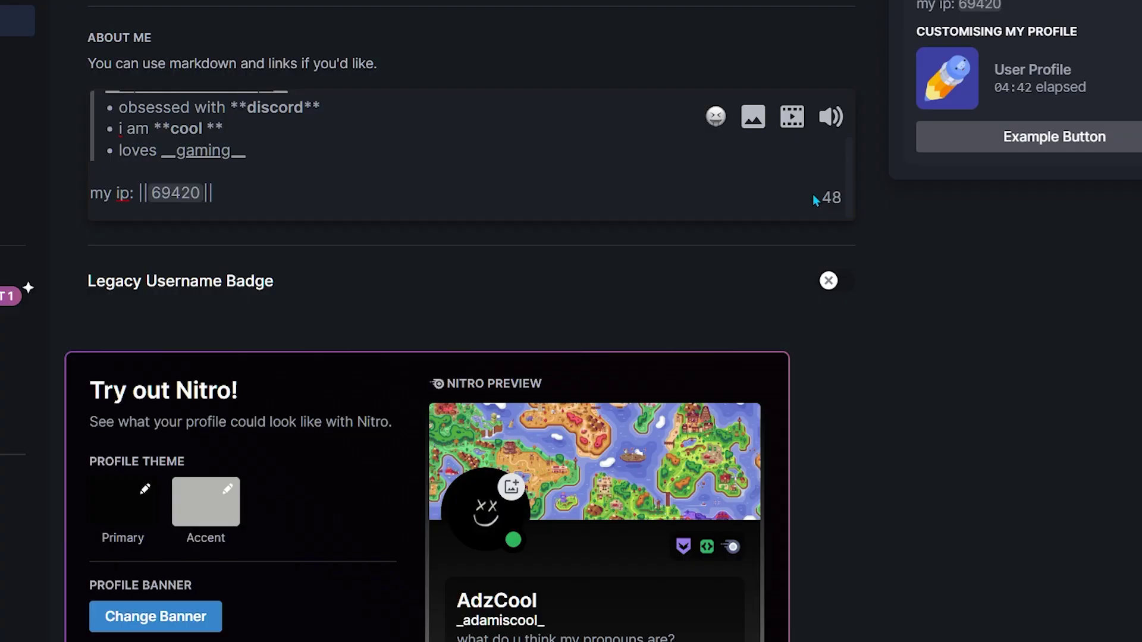
pyautogui.click(689, 262)
pyautogui.scroll(-2, 688, 261)
pyautogui.scroll(3, 689, 262)
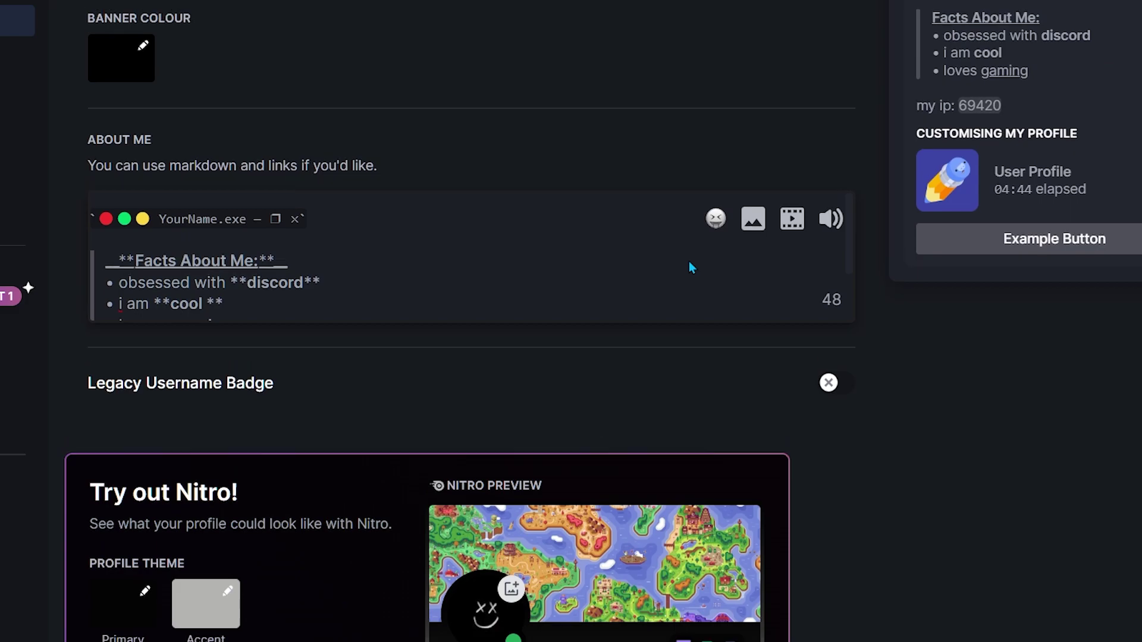
pyautogui.scroll(7, 658, 349)
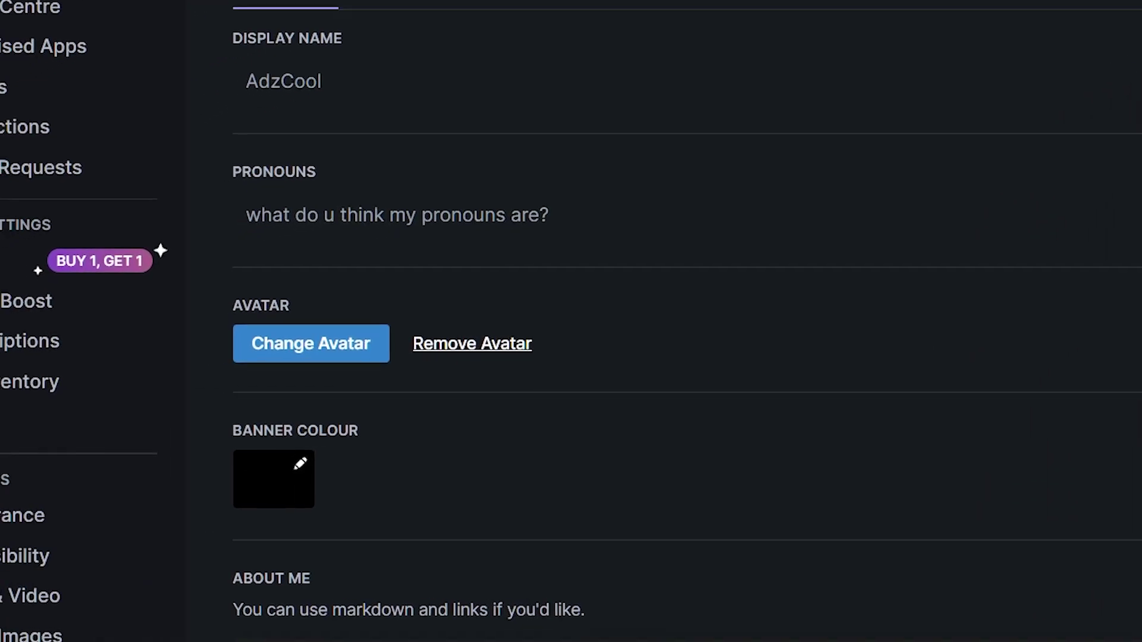
pyautogui.scroll(-5, 62, 440)
# - Review the HypeSquad House of Bravery page, then return to profile settings
pyautogui.scroll(-5, 64, 445)
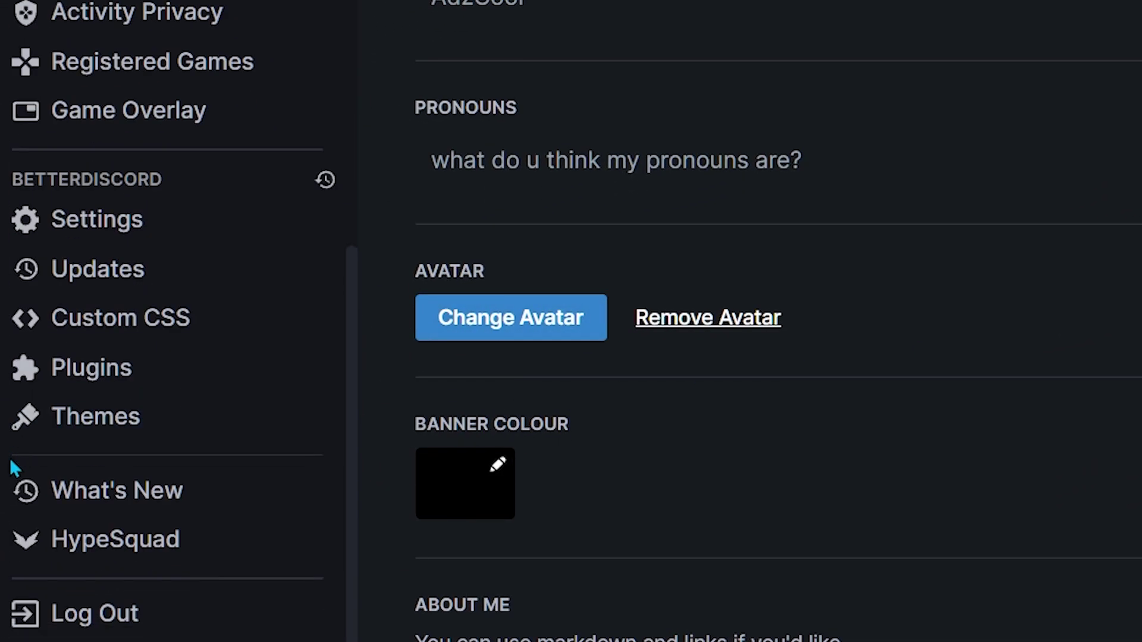
pyautogui.click(108, 547)
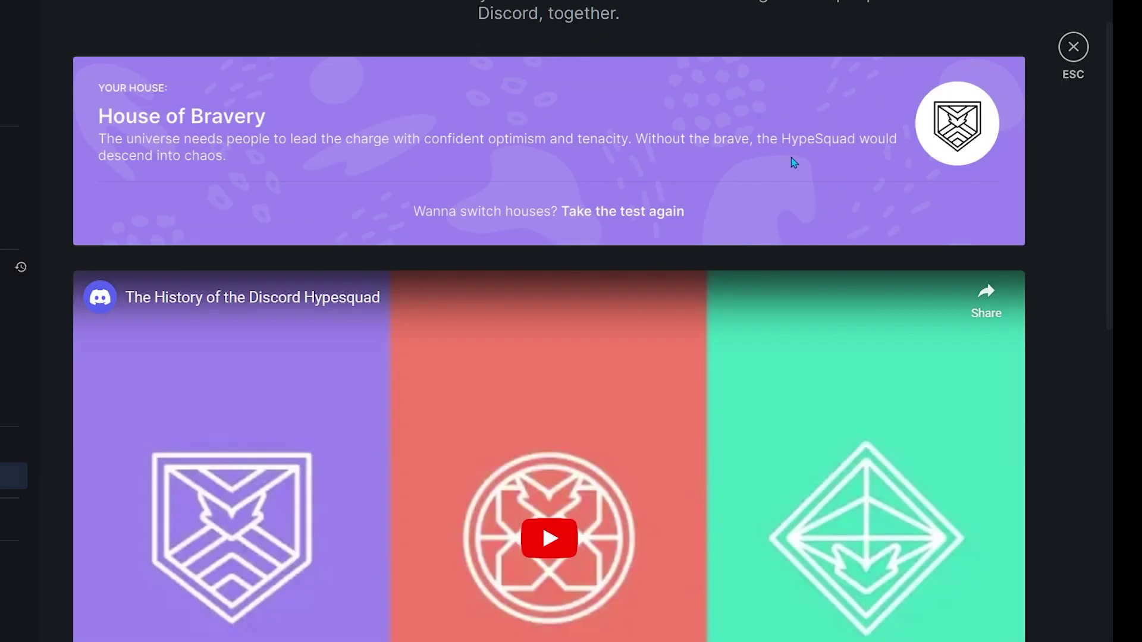
pyautogui.scroll(-3, 654, 287)
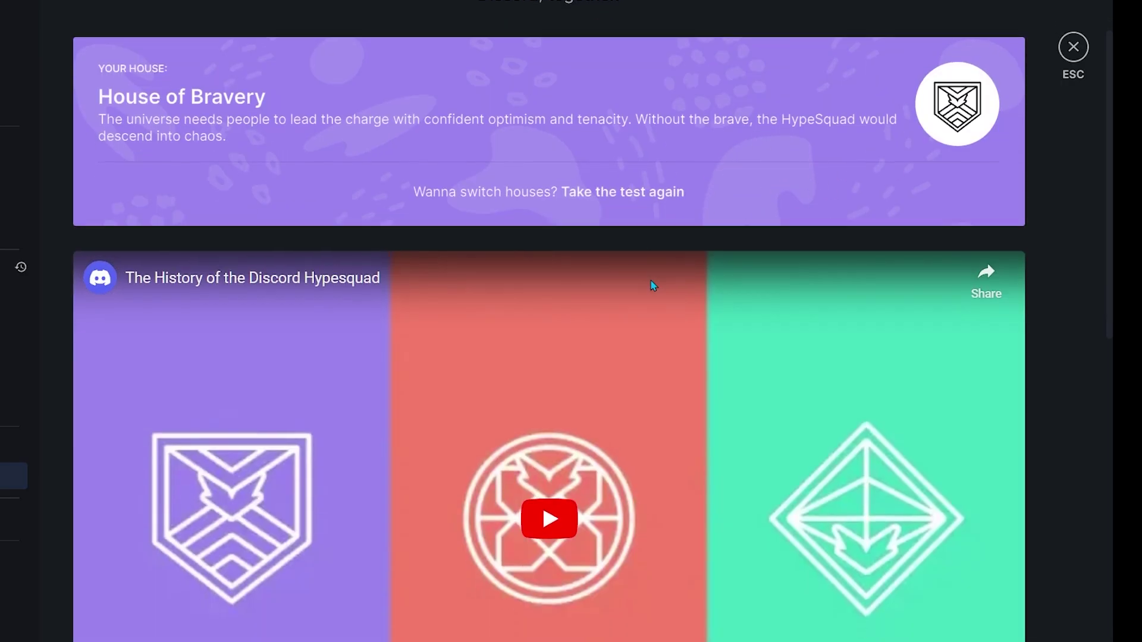
pyautogui.scroll(3, 620, 238)
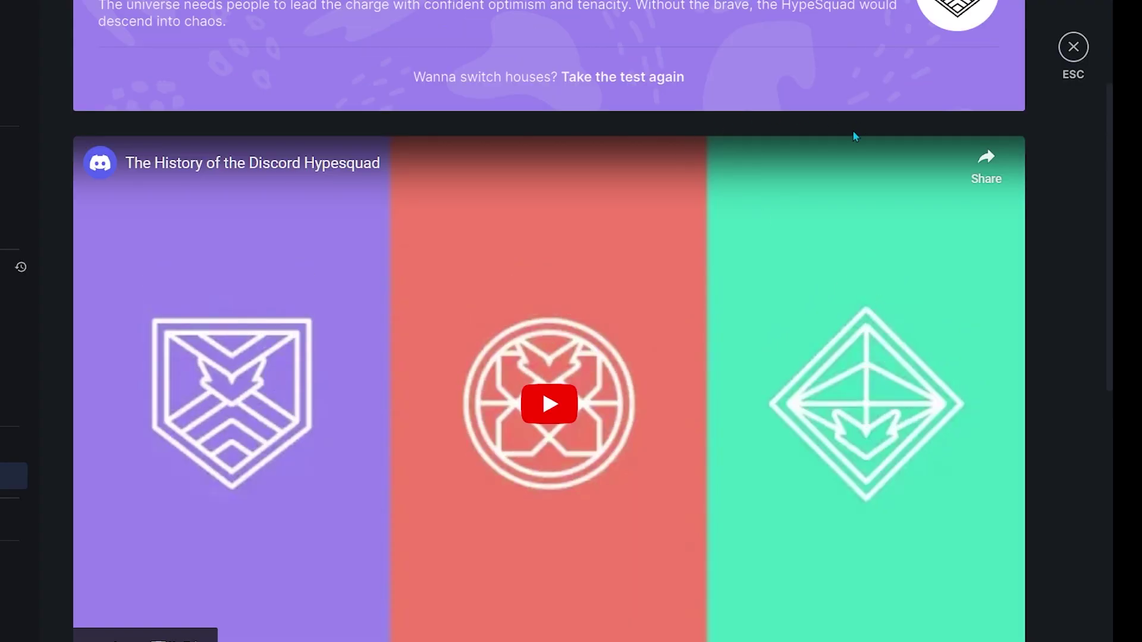
pyautogui.scroll(4, 807, 119)
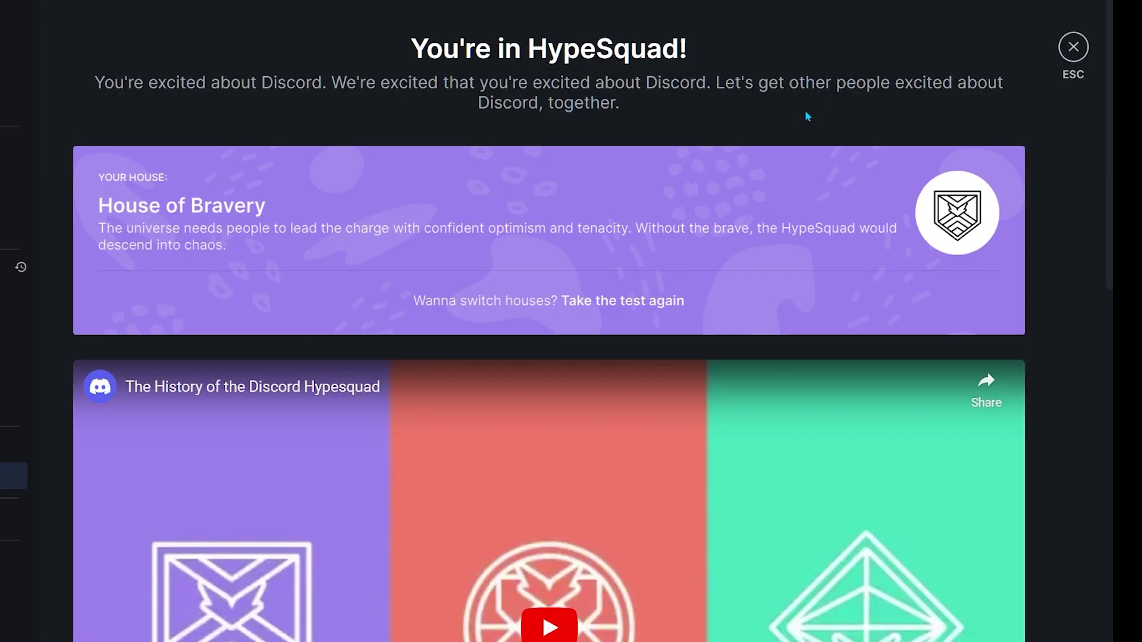
pyautogui.scroll(2, 18, 298)
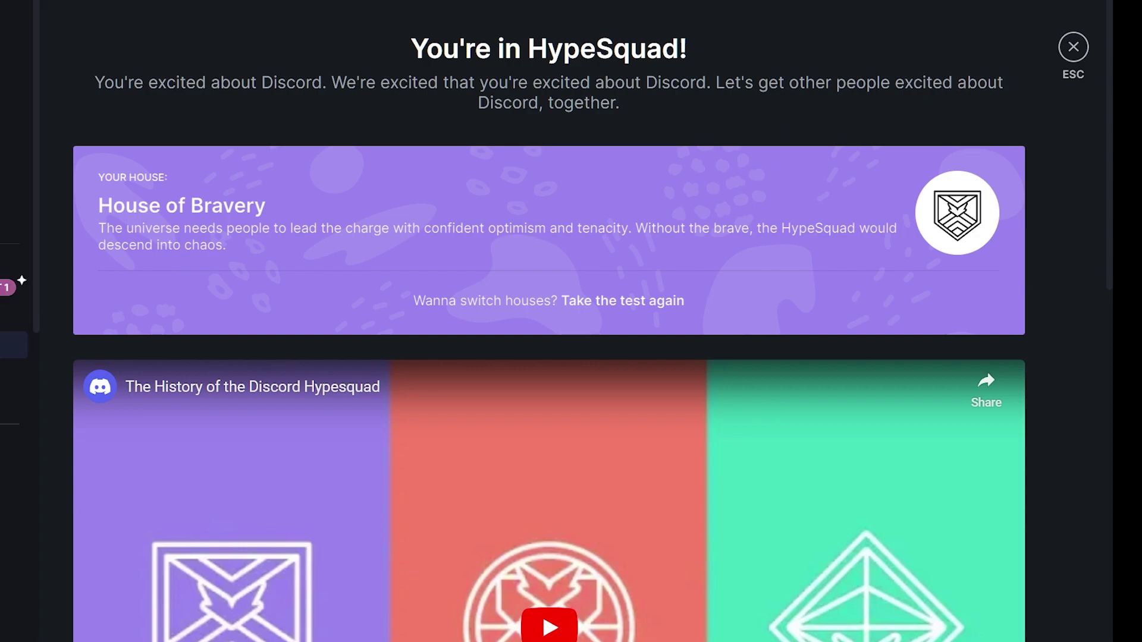
pyautogui.click(14, 50)
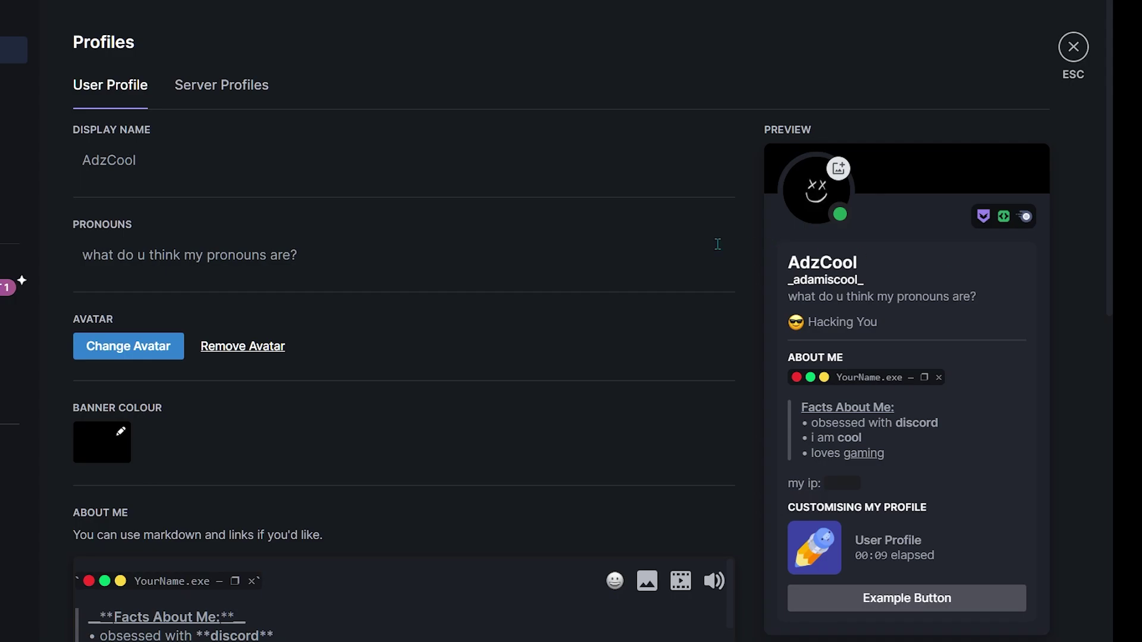
# - Switch on the Legacy Username Badge toggle in Profiles settings
pyautogui.scroll(-7, 445, 316)
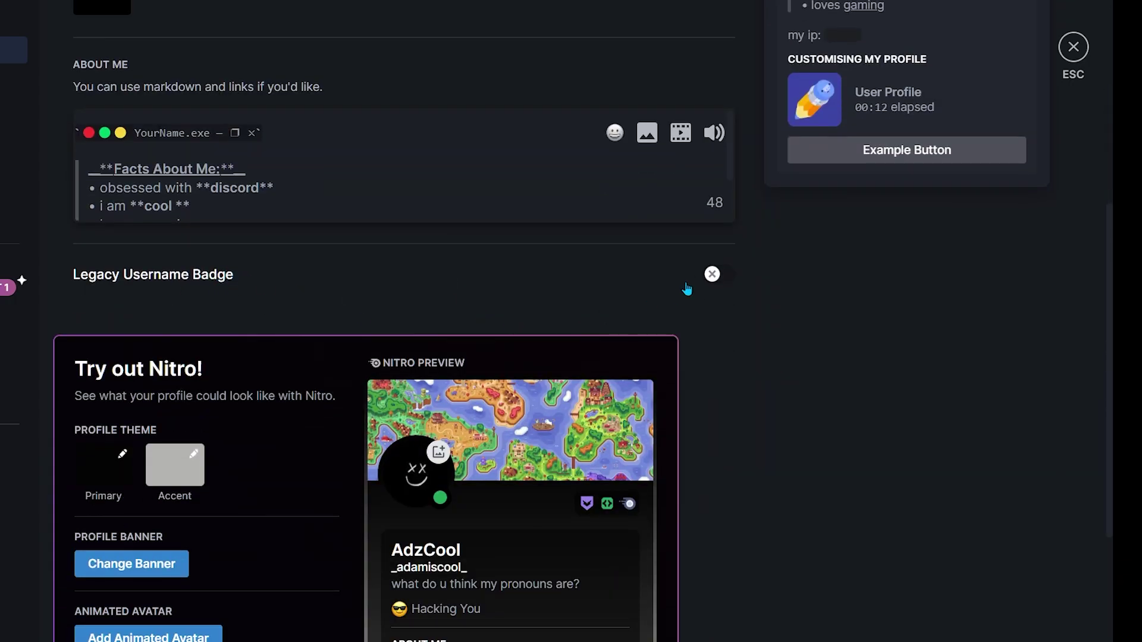
pyautogui.click(711, 275)
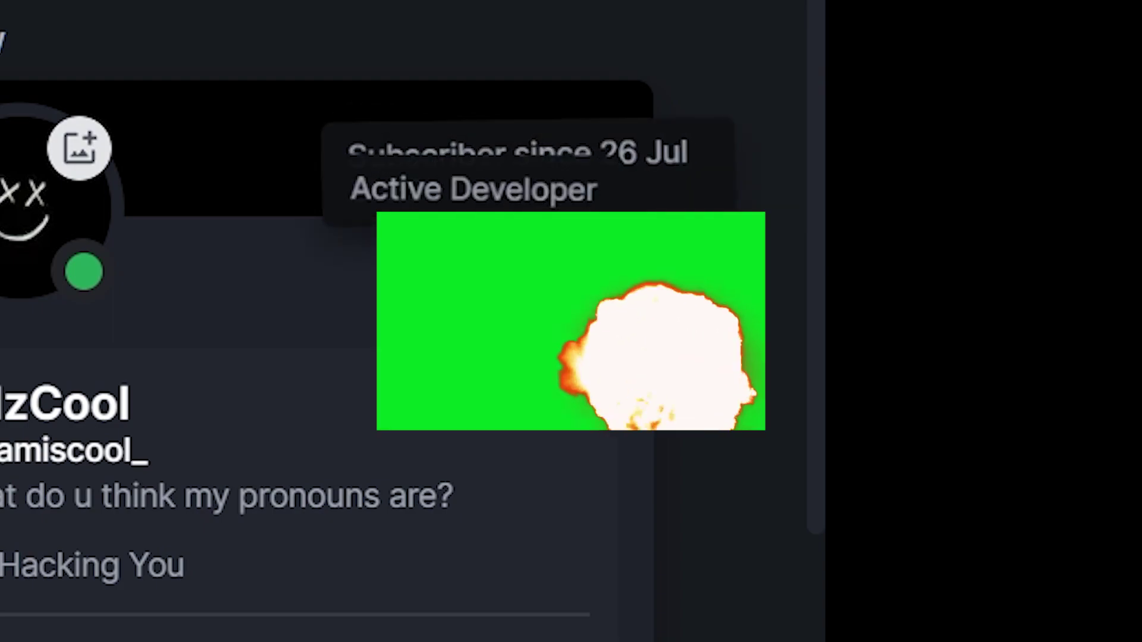
pyautogui.moveTo(584, 284)
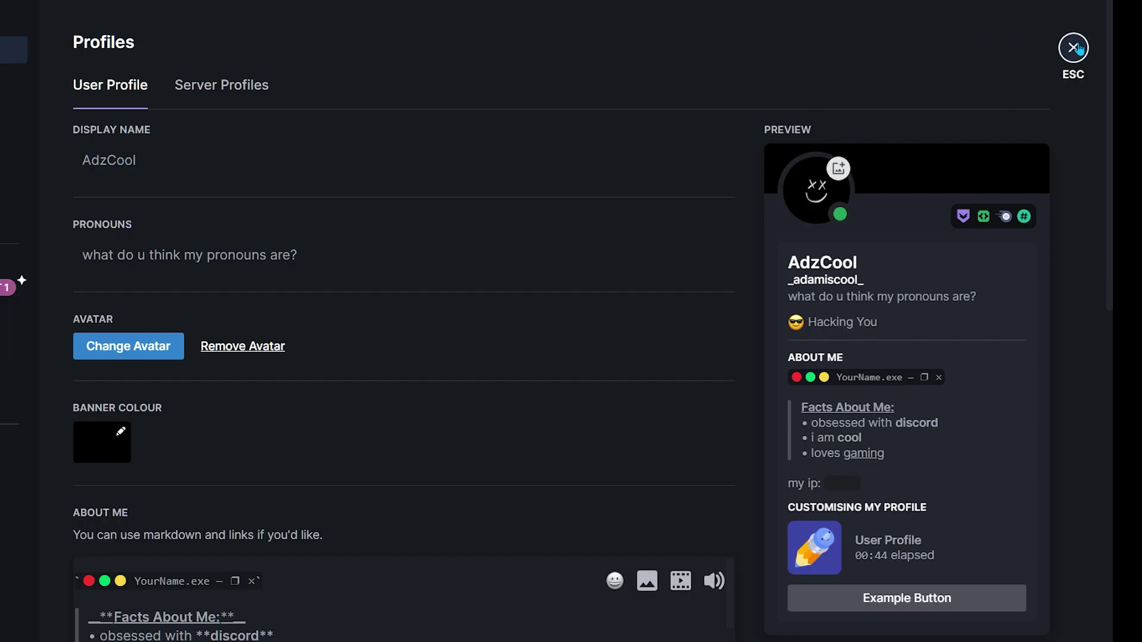
# - Close settings, view your own profile popout from the member list, then dismiss it
pyautogui.click(1073, 45)
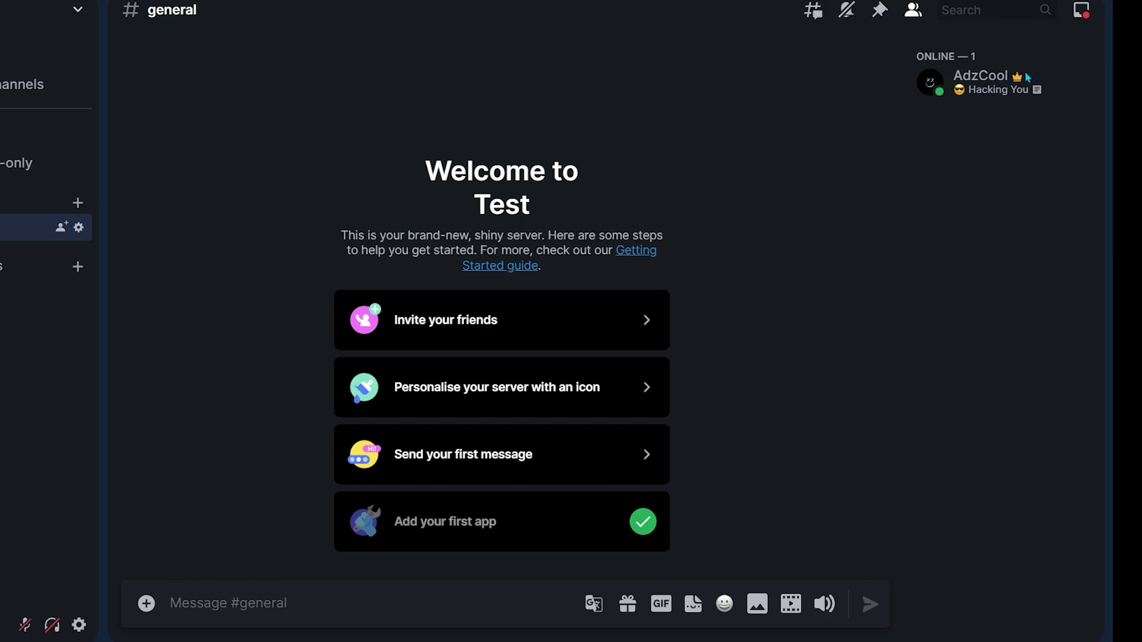
pyautogui.click(1007, 88)
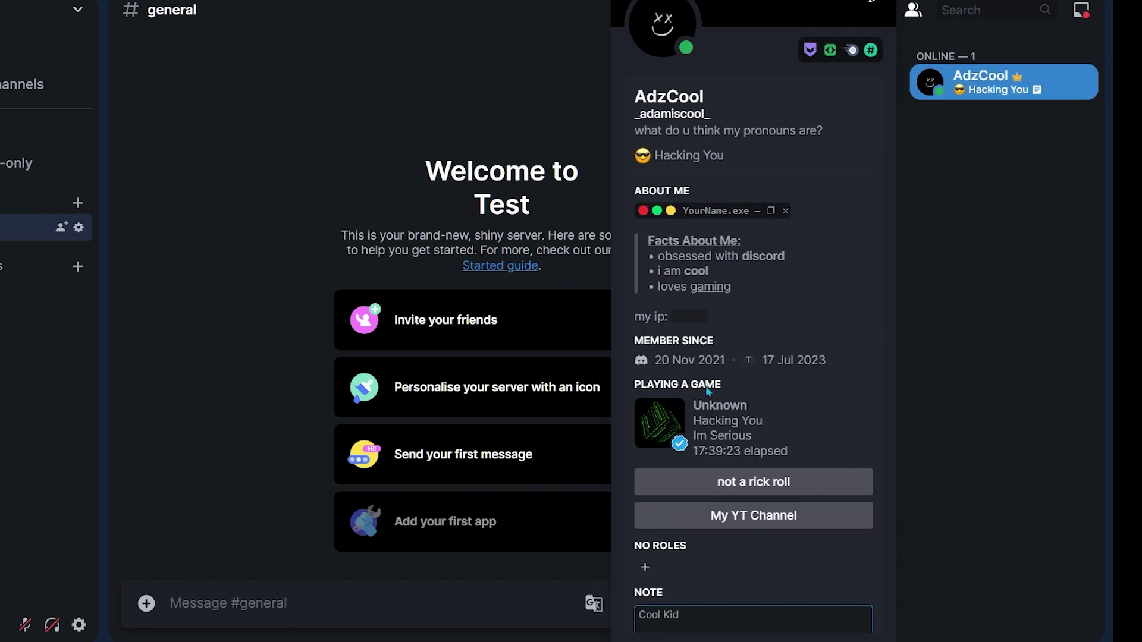
pyautogui.click(303, 266)
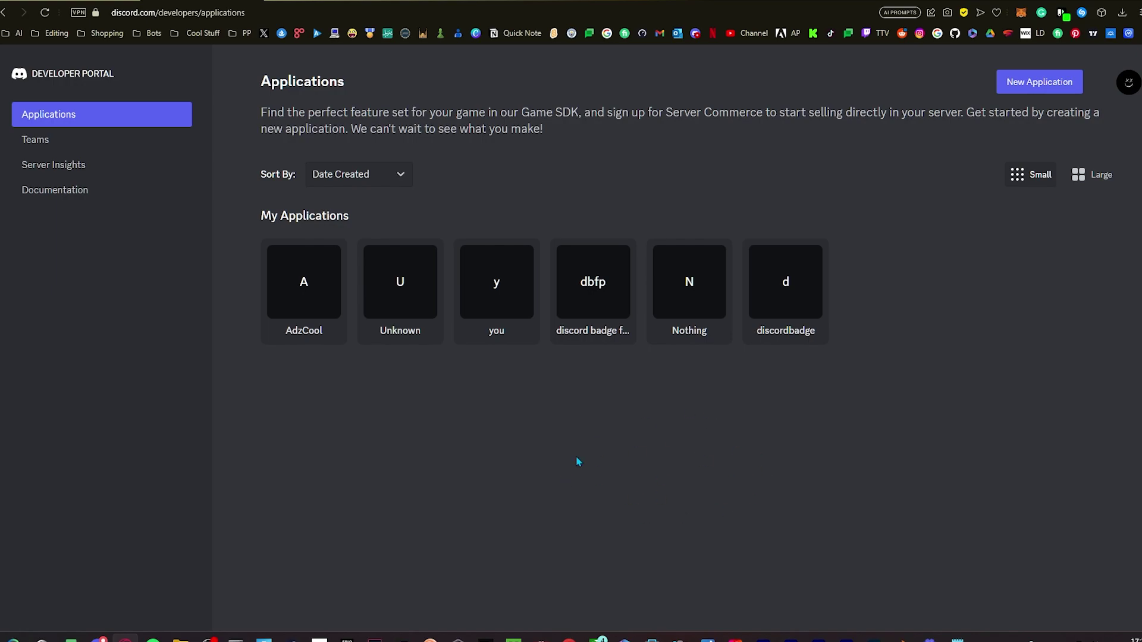
# - Accept the developer terms and create a new application named 'Hacks'
pyautogui.click(1065, 88)
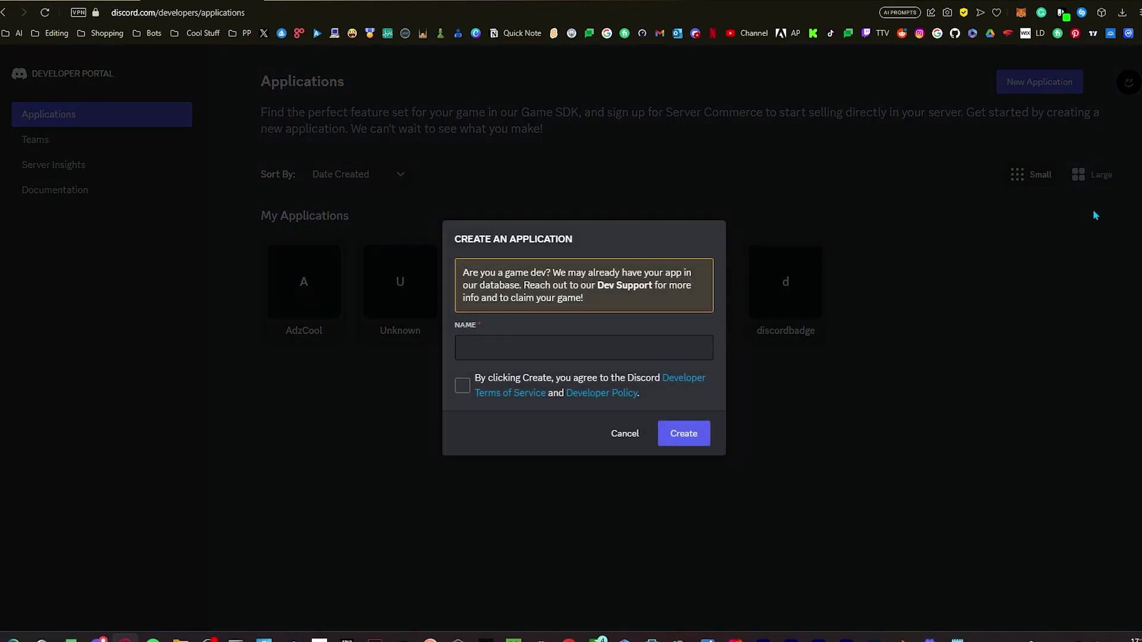
pyautogui.click(462, 384)
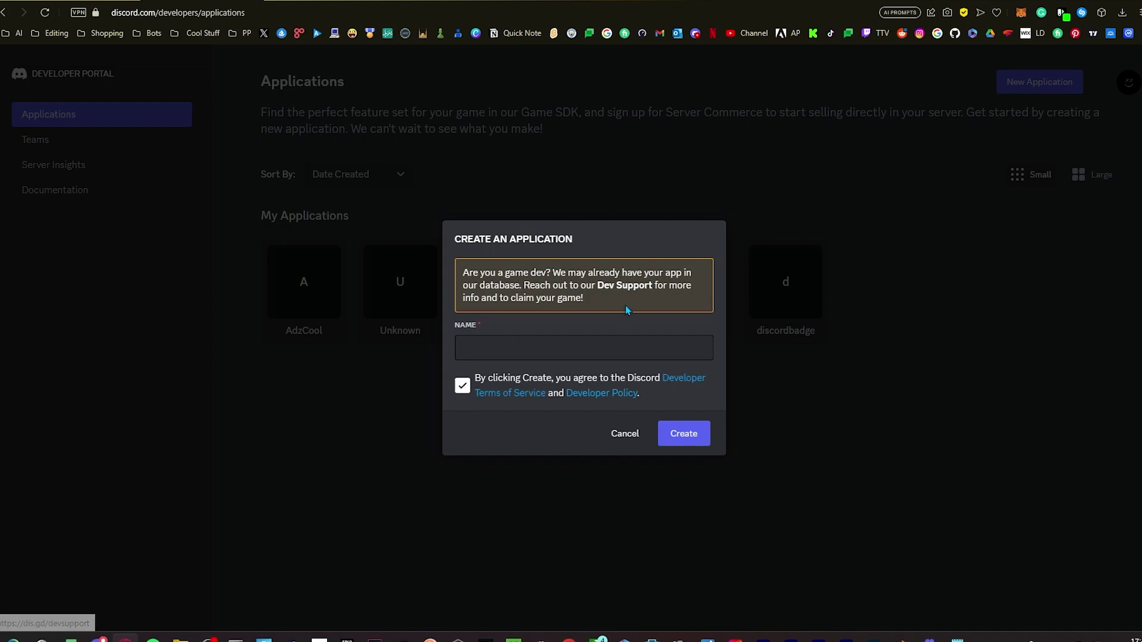
pyautogui.click(555, 353)
pyautogui.write('H')
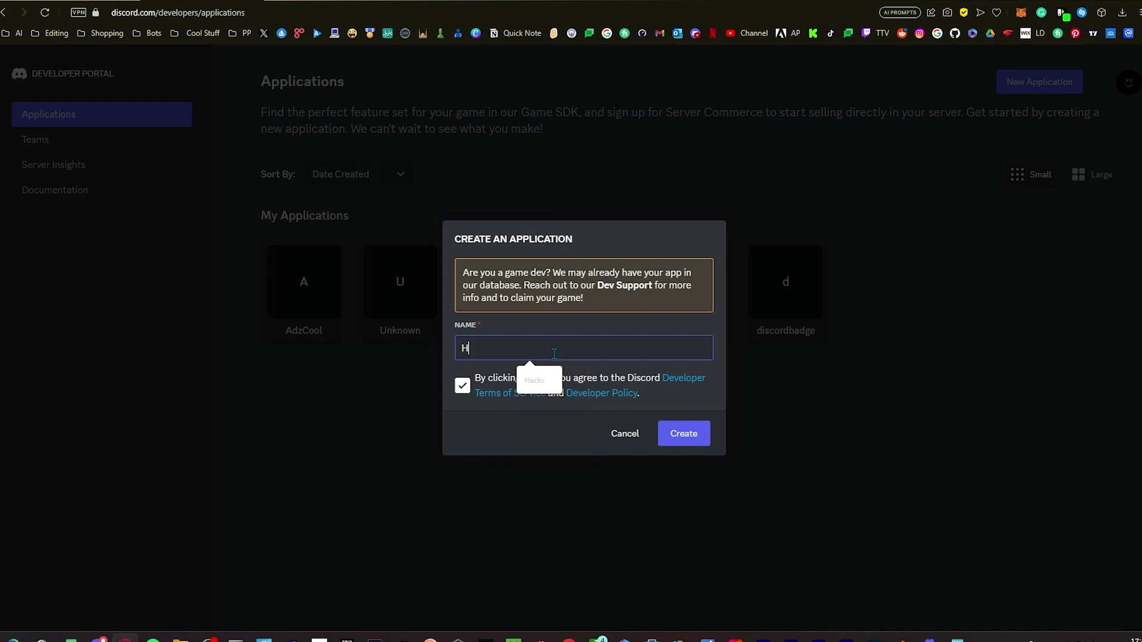
pyautogui.write('acks')
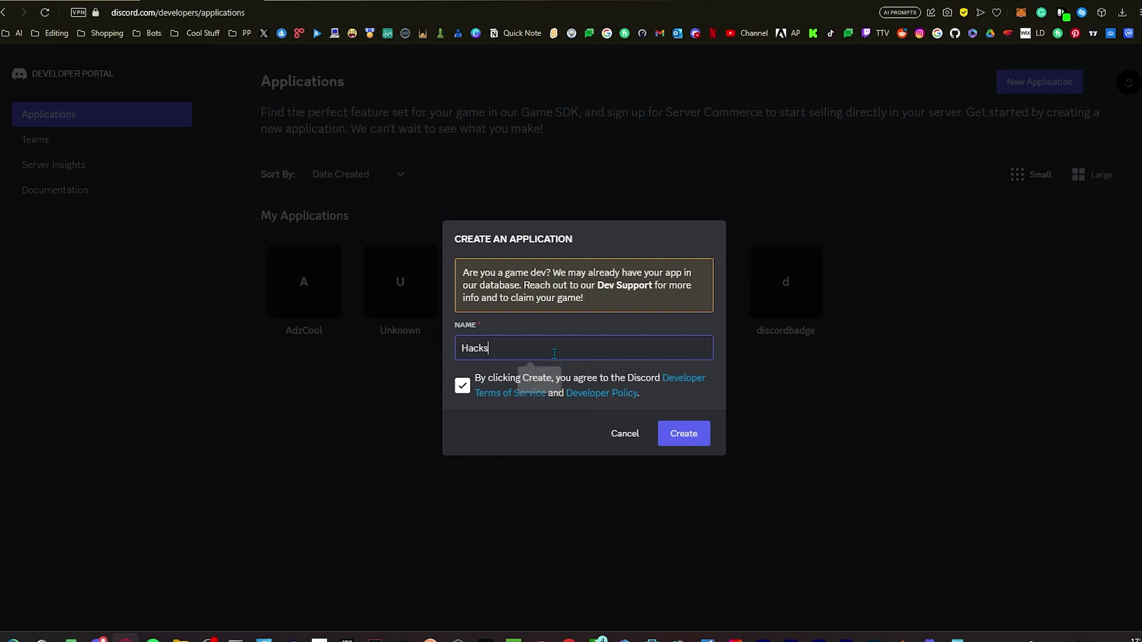
pyautogui.click(678, 443)
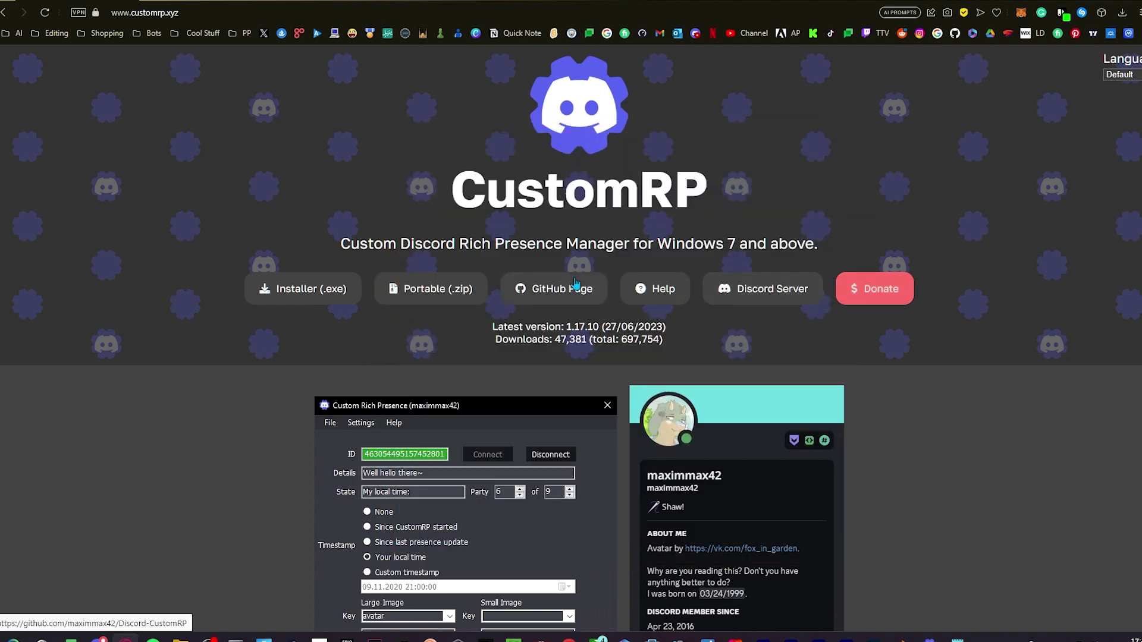
# - Go from customrp.xyz to the CustomRP GitHub page to download the app
pyautogui.click(599, 300)
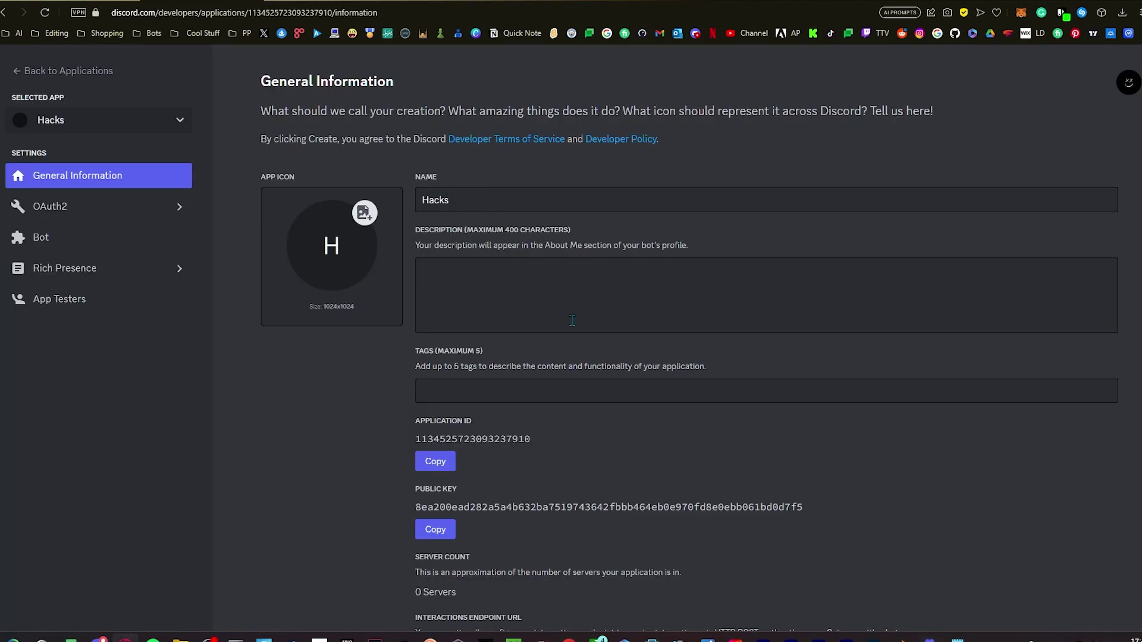
# - Paste the Hacks Application ID into CustomRP's ID field and type 'I know Your' in Details
pyautogui.scroll(-4, 549, 220)
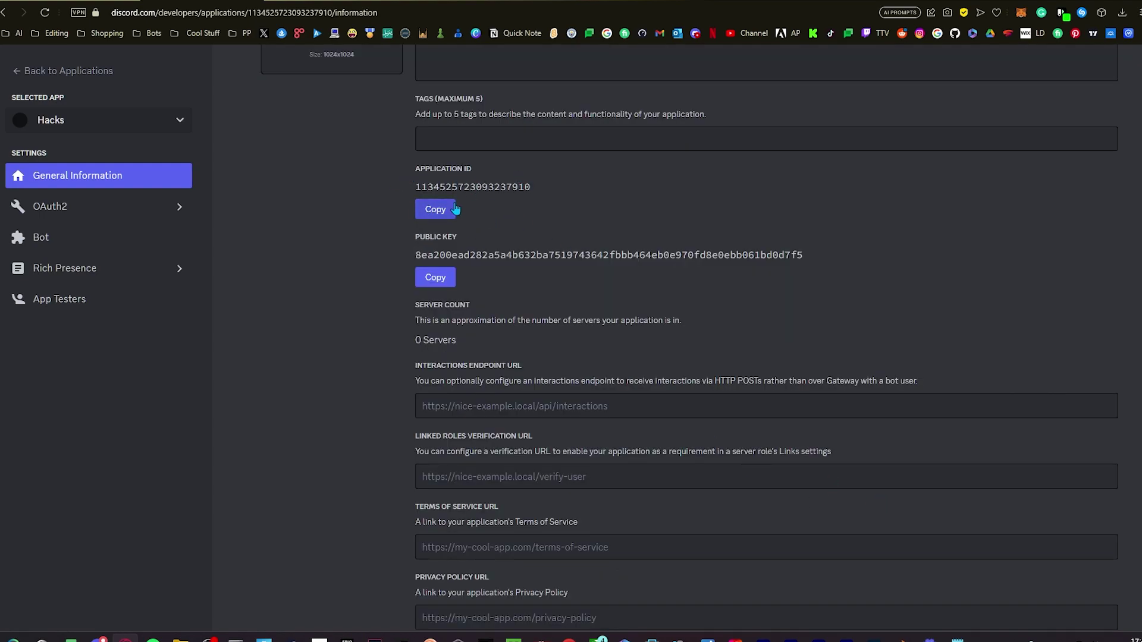
pyautogui.click(435, 209)
pyautogui.click(929, 639)
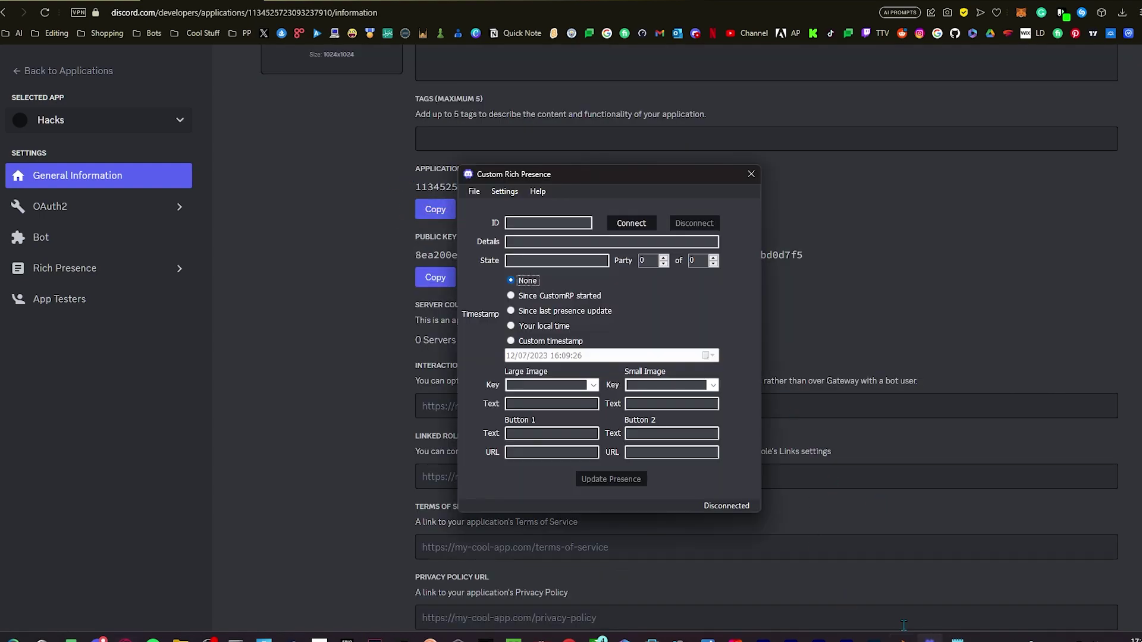
pyautogui.click(524, 223)
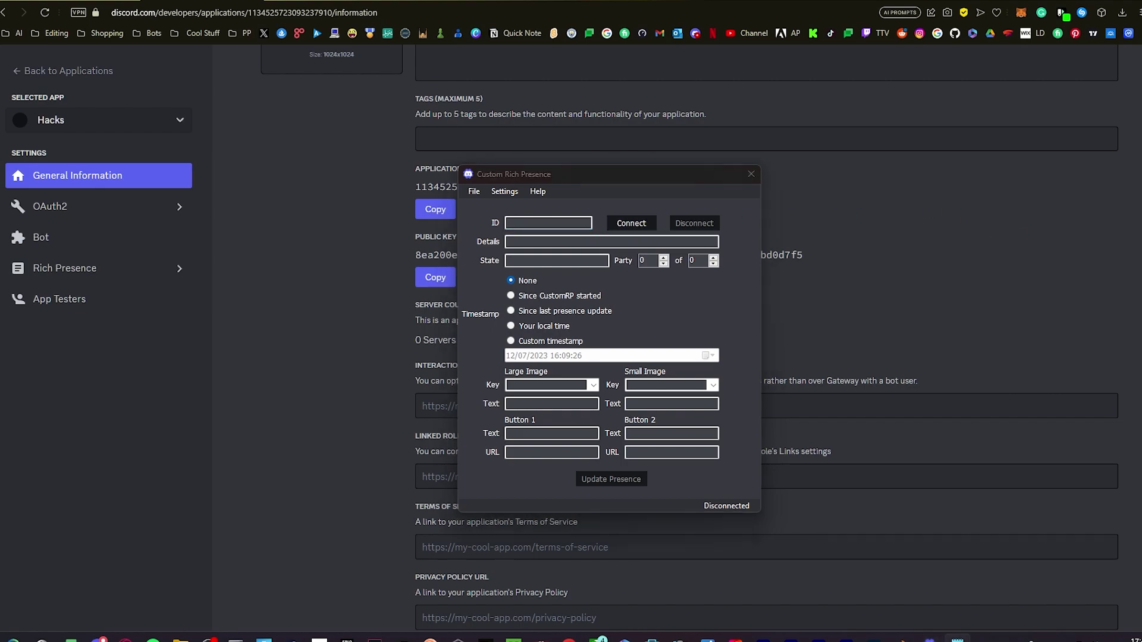
pyautogui.click(553, 222)
pyautogui.hotkey('ctrl', 'v')
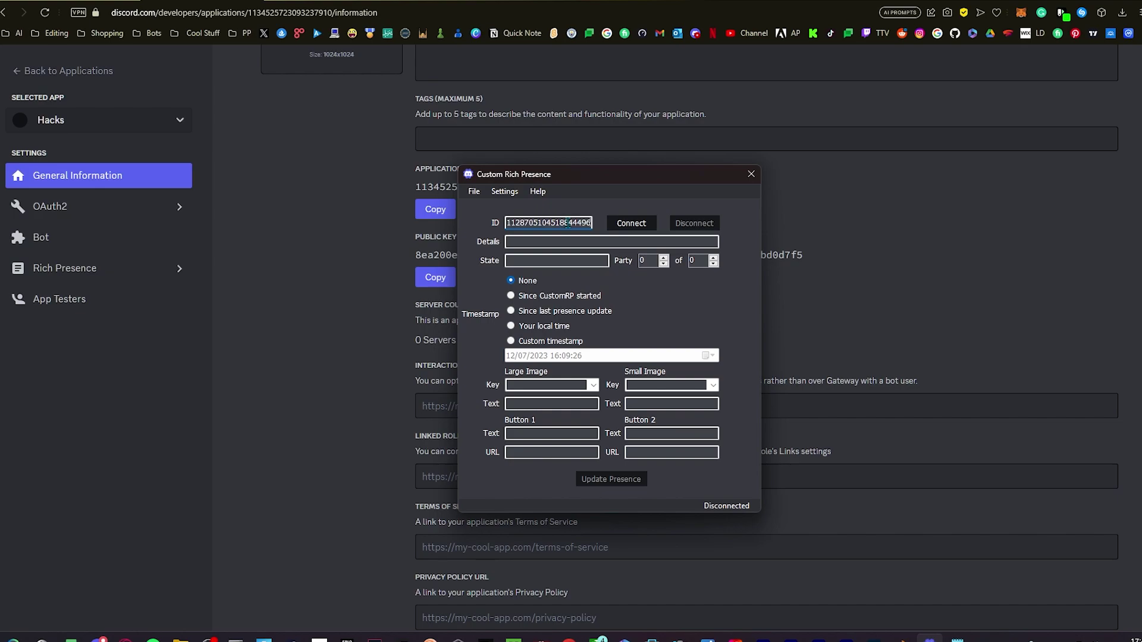
pyautogui.click(544, 242)
pyautogui.write('I k')
pyautogui.write('n')
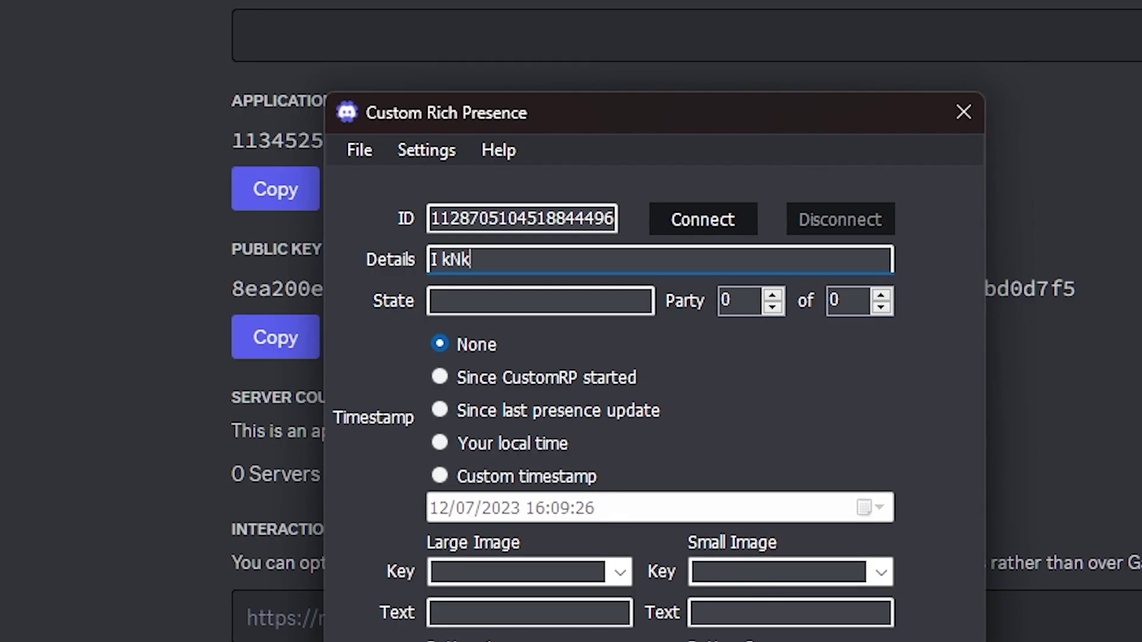
pyautogui.write('ow Your IP')
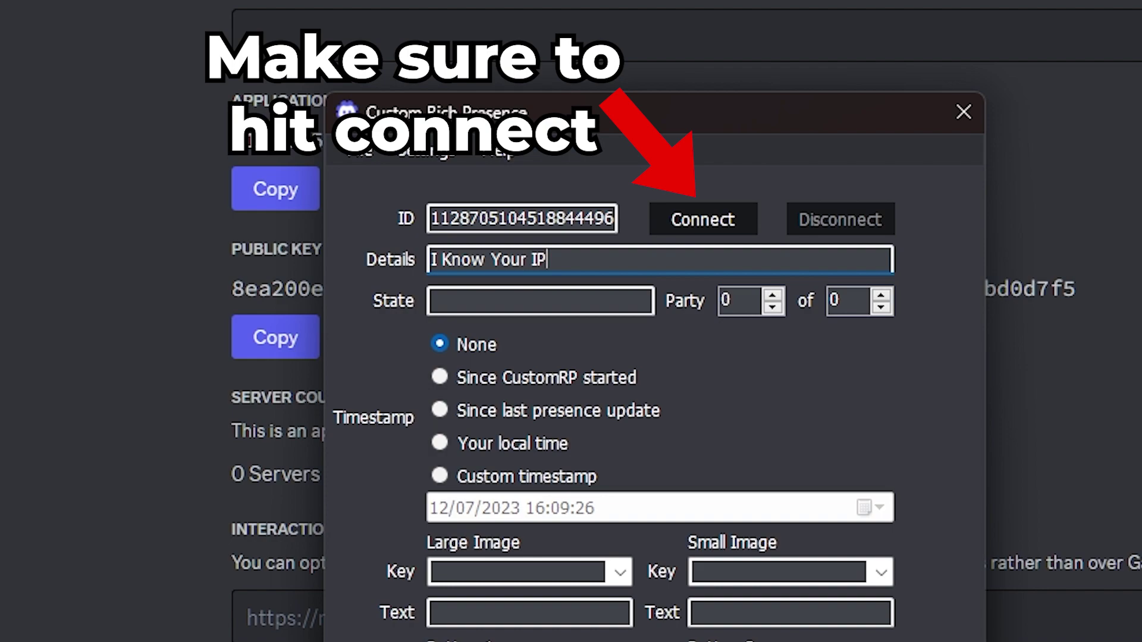
# - Set the State to 'Leaking SSN' and the timestamp to Your local time
pyautogui.click(574, 300)
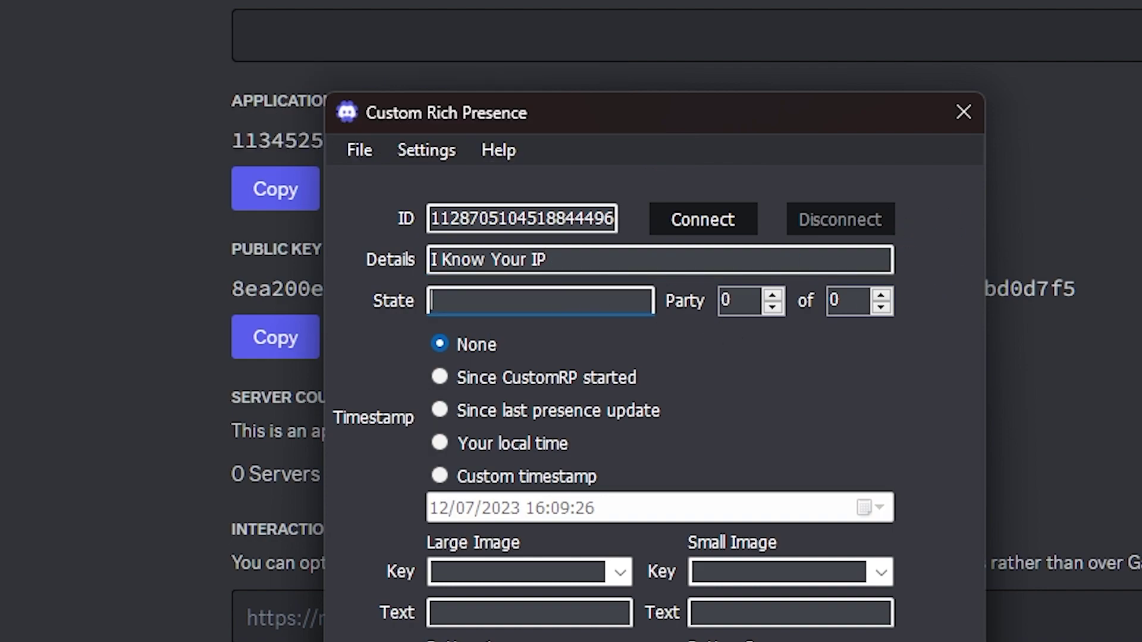
pyautogui.write('Leaking SSN')
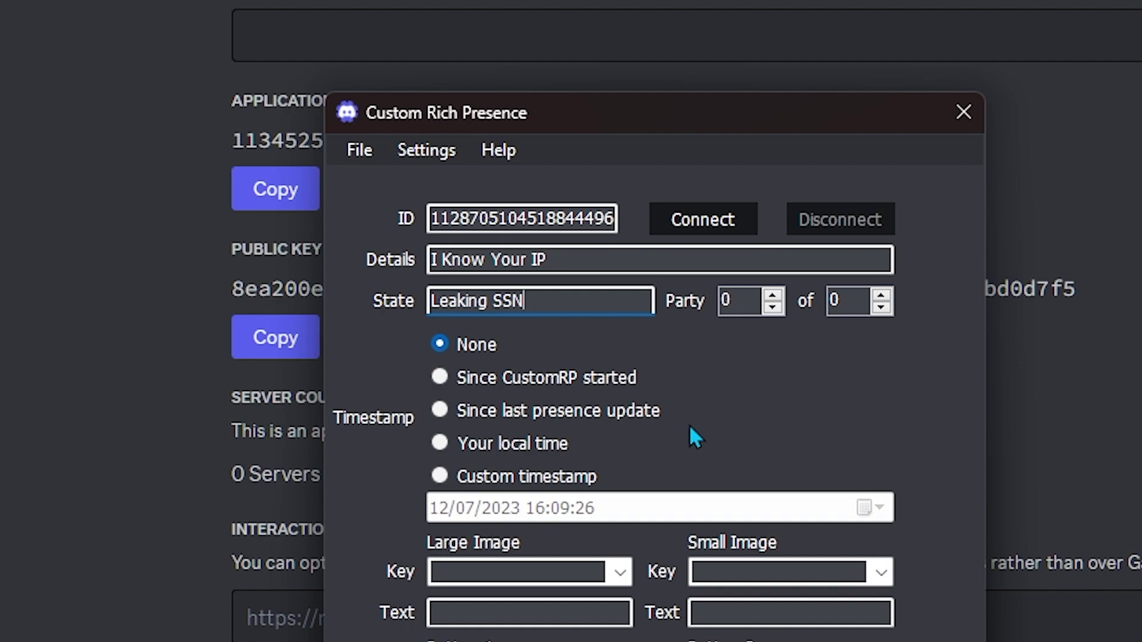
pyautogui.click(455, 445)
pyautogui.press('Tab')
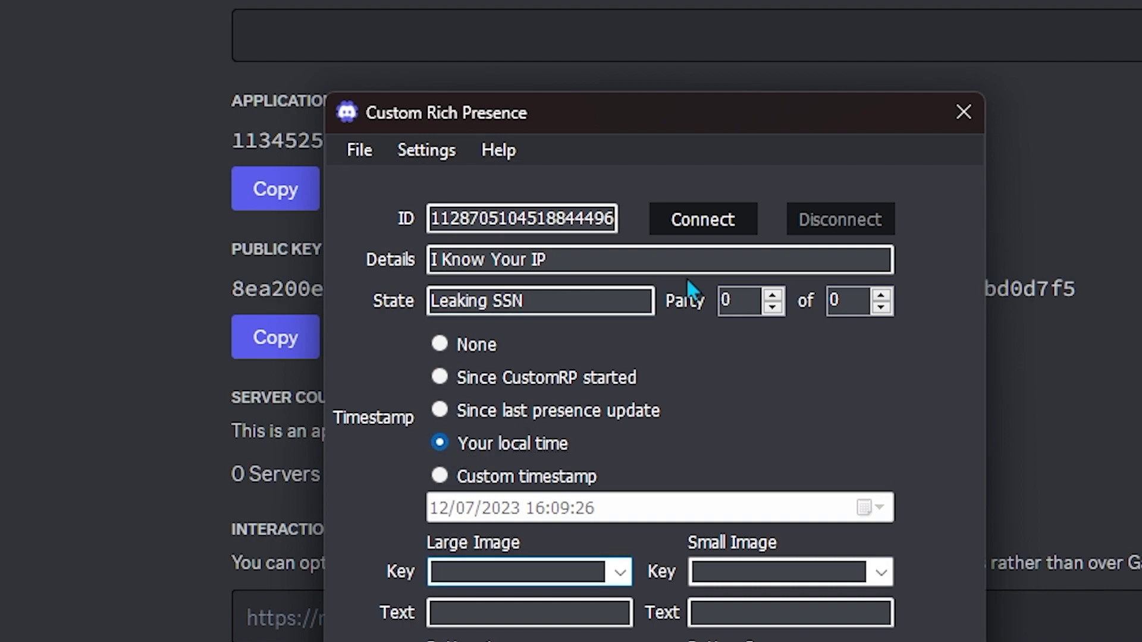
# - Connect CustomRP to Discord and publish the presence with Update Presence
pyautogui.click(711, 220)
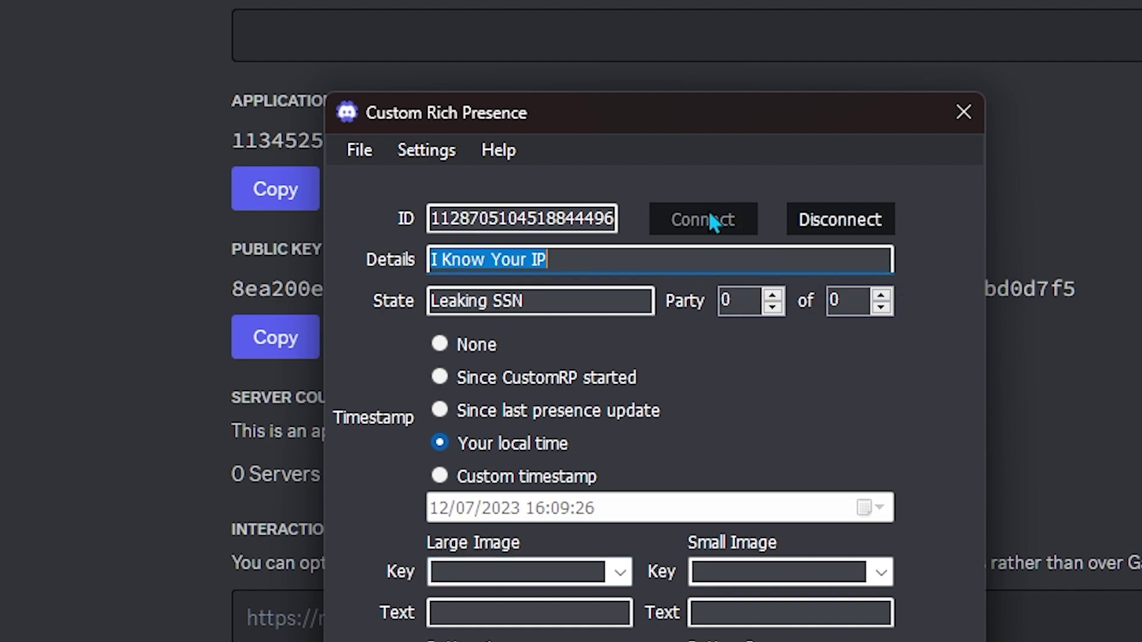
pyautogui.click(589, 411)
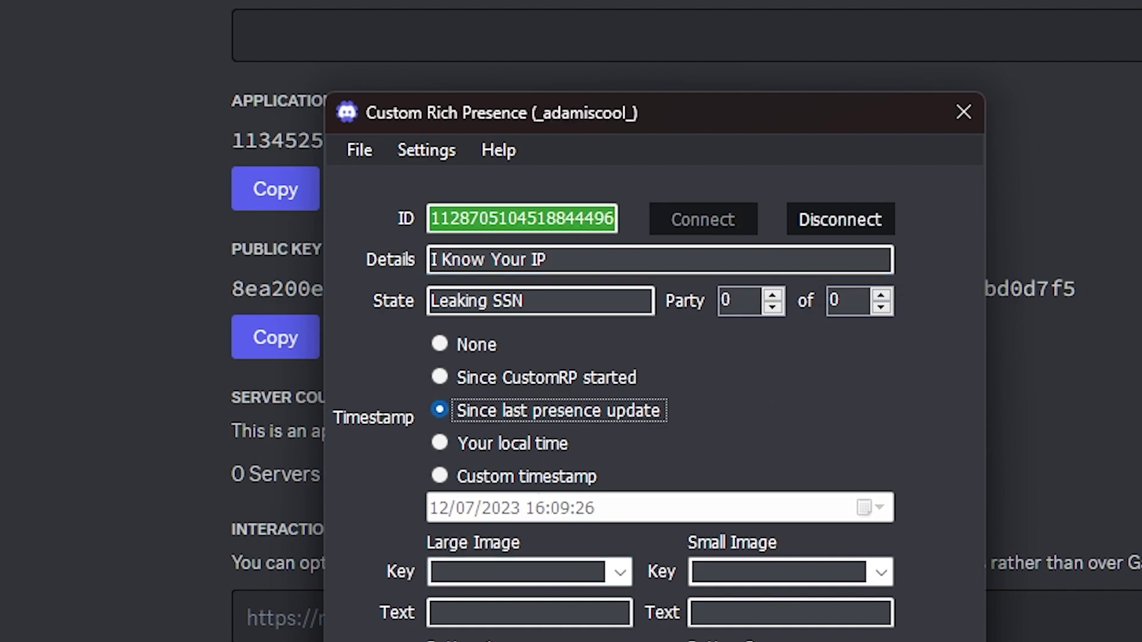
pyautogui.press('Down')
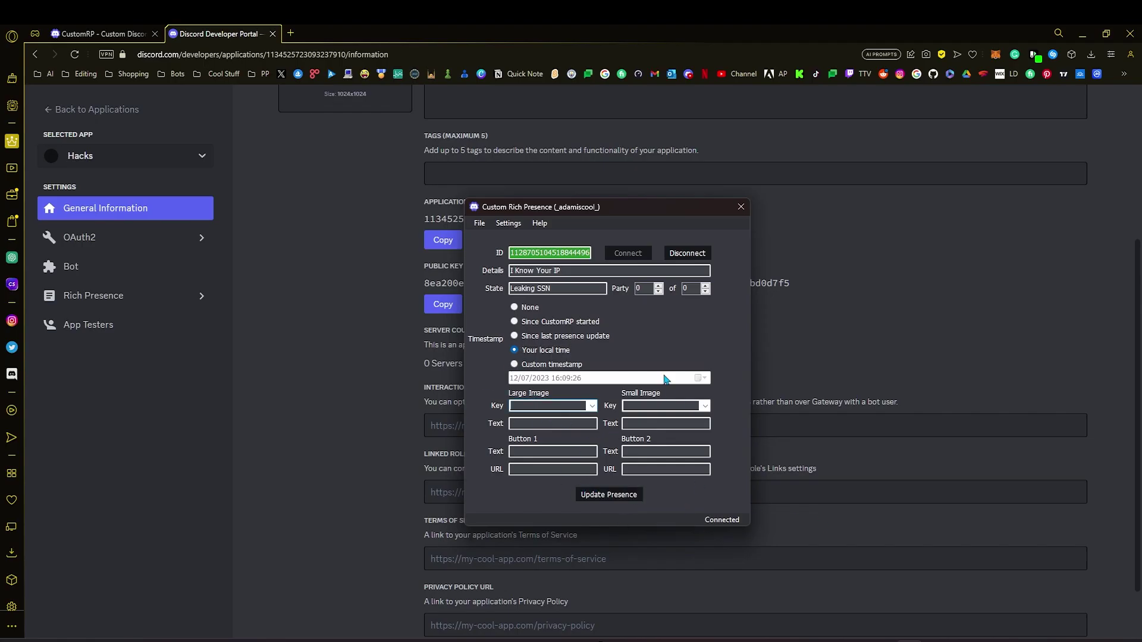
pyautogui.click(606, 497)
pyautogui.click(76, 603)
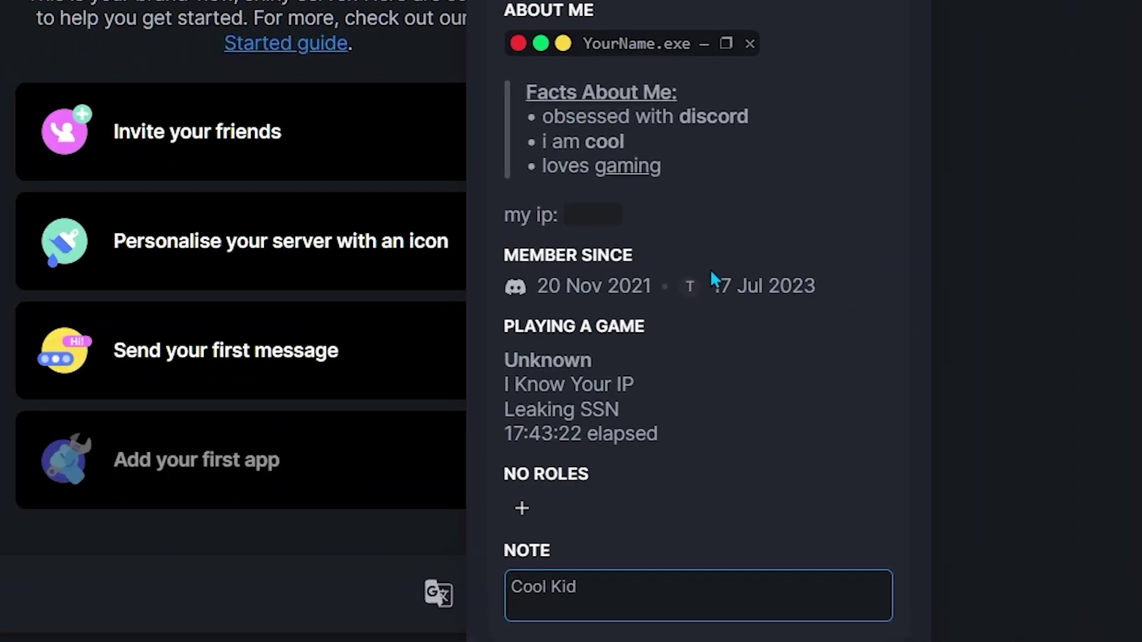
# - Check the profile popout shows 'I Know Your IP' and 'Leaking SSN', then return to the Developer Portal
pyautogui.click(772, 173)
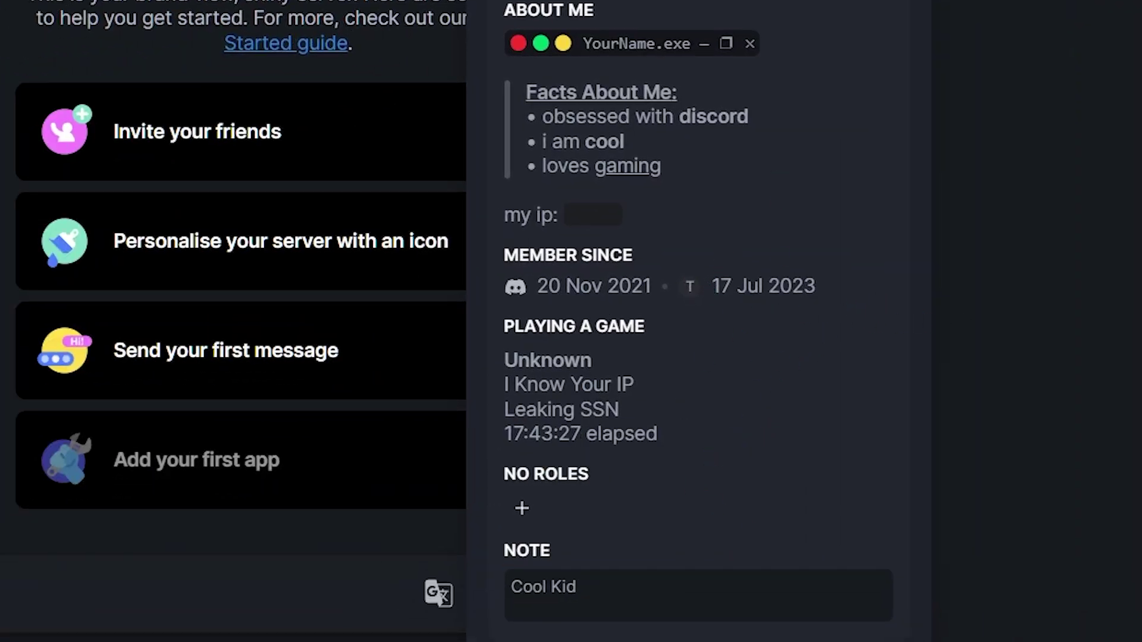
pyautogui.hotkey('alt', 'Tab')
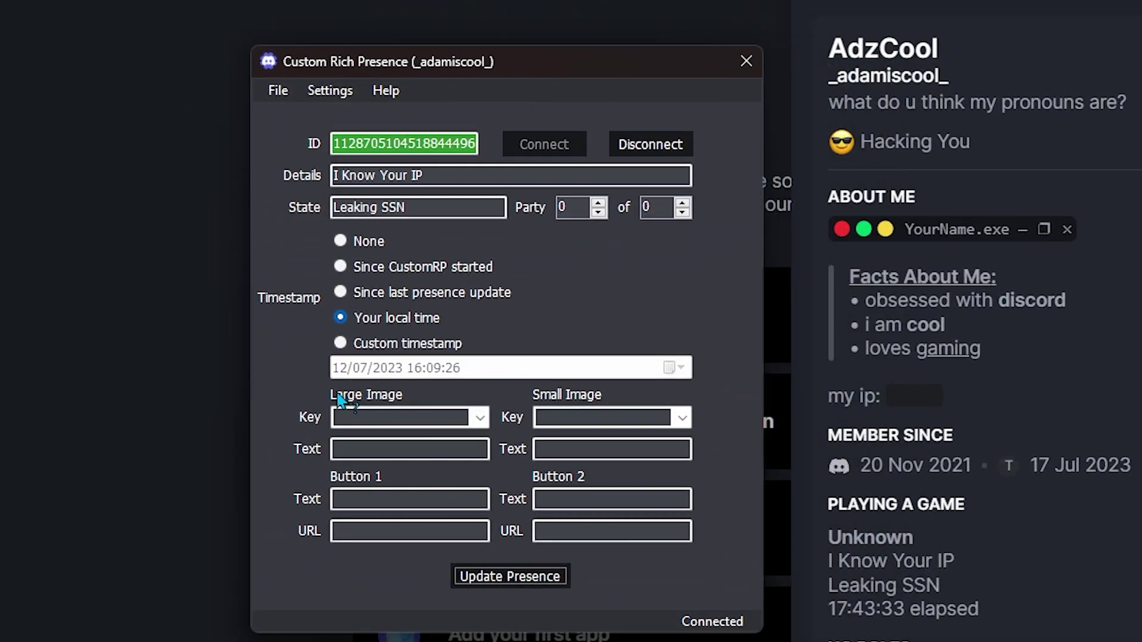
pyautogui.hotkey('alt', 'Tab')
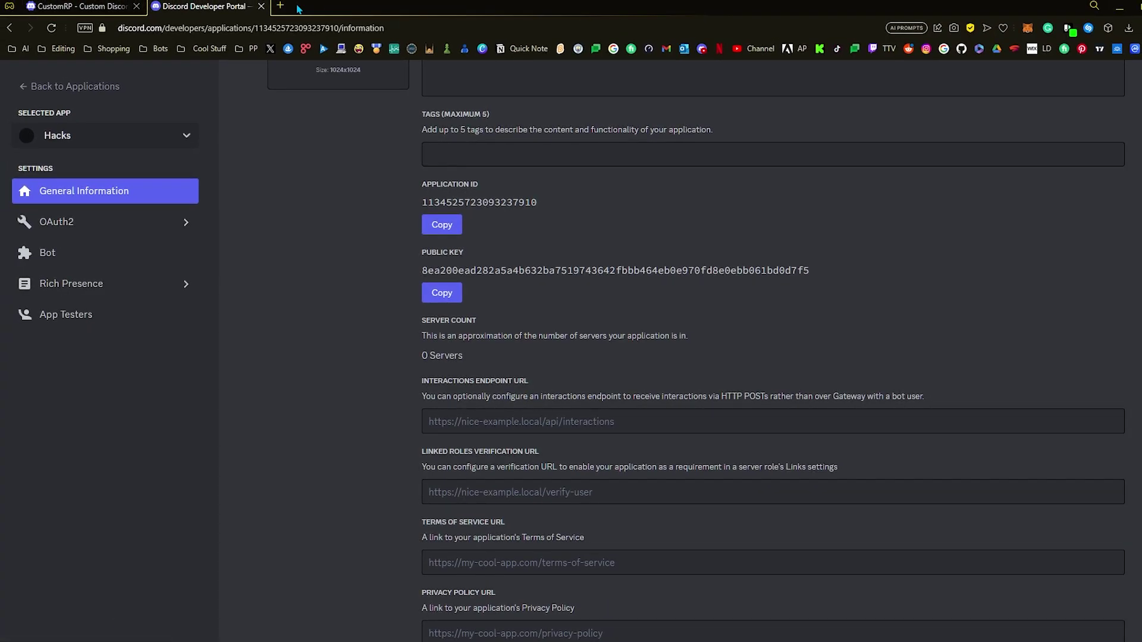
# - Run a Google Images search for 'hacker gif' in a new tab
pyautogui.click(282, 6)
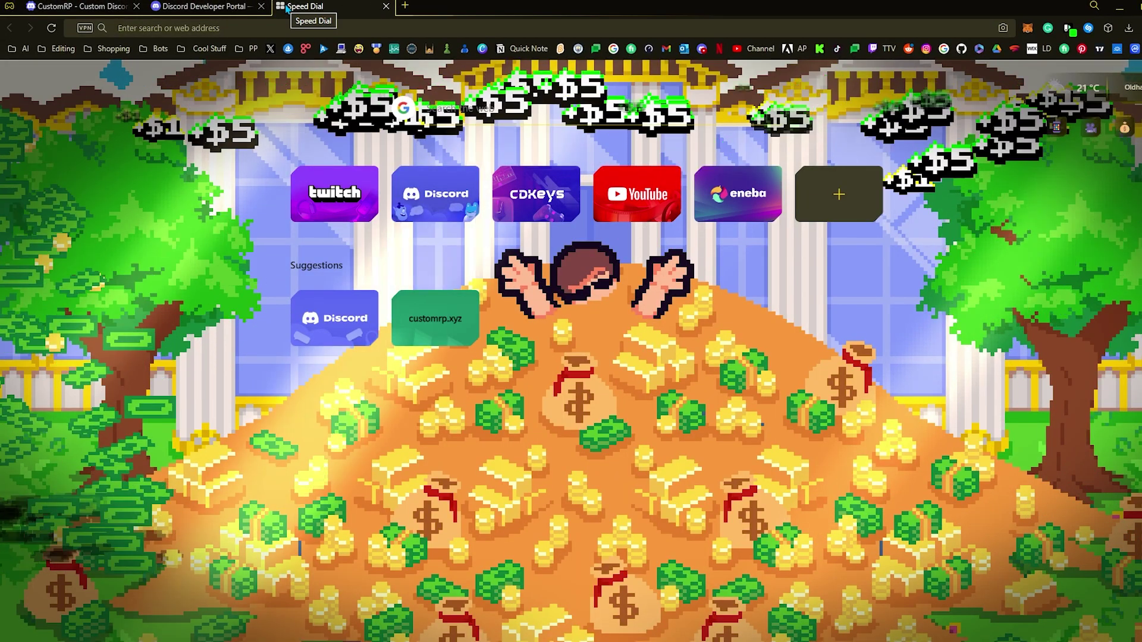
pyautogui.write('m')
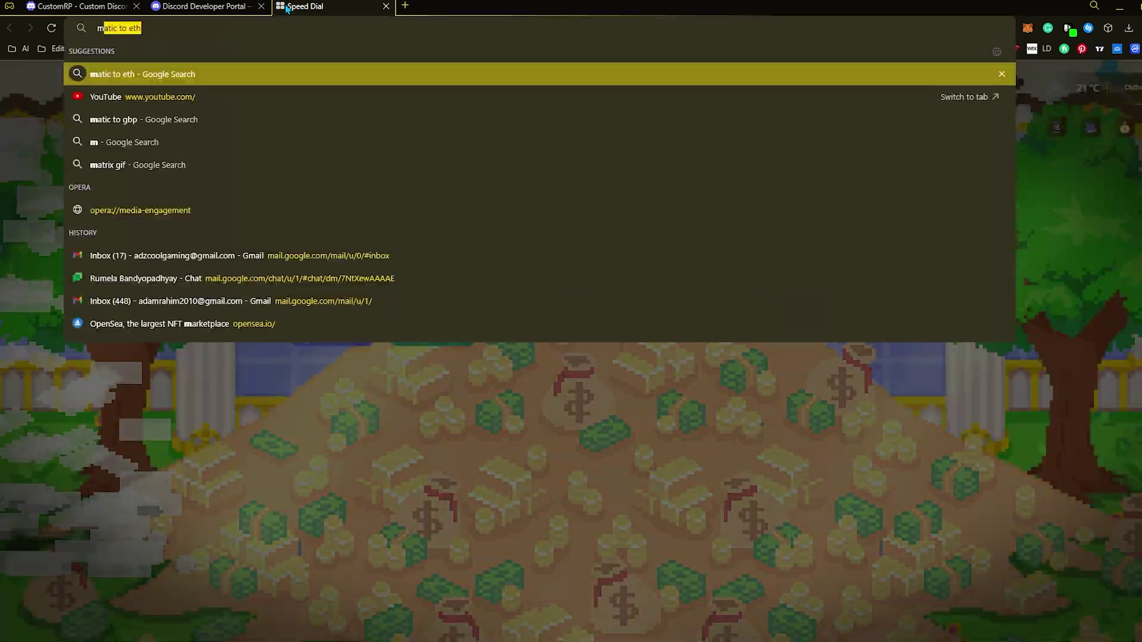
pyautogui.press('BackSpace')
pyautogui.press('BackSpace')
pyautogui.write('hacker gif')
pyautogui.press('Return')
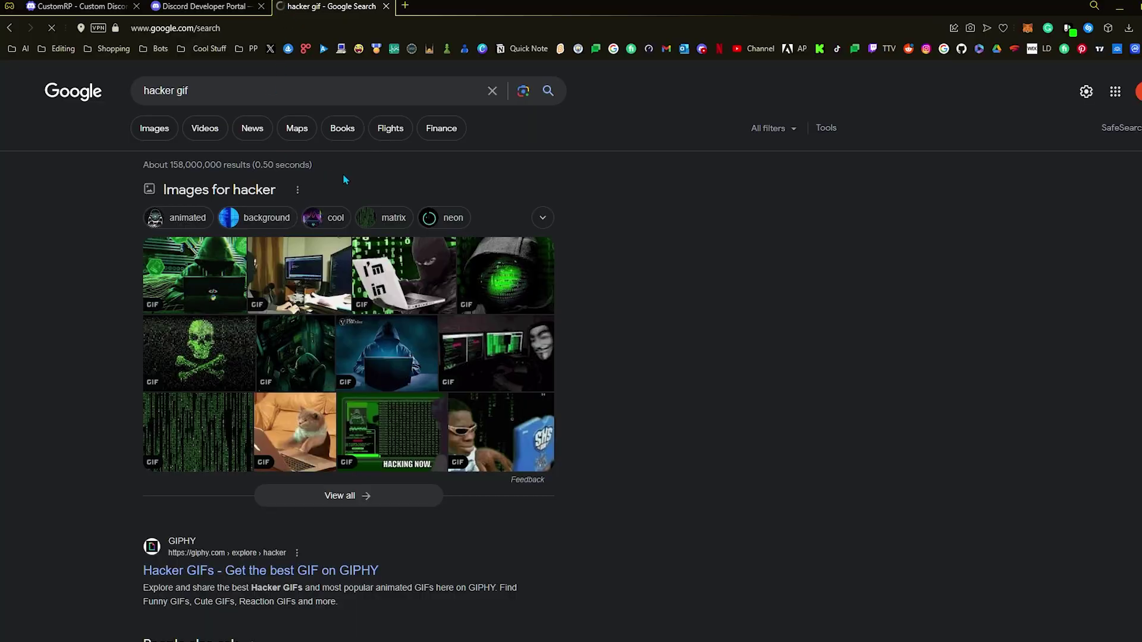
pyautogui.click(173, 134)
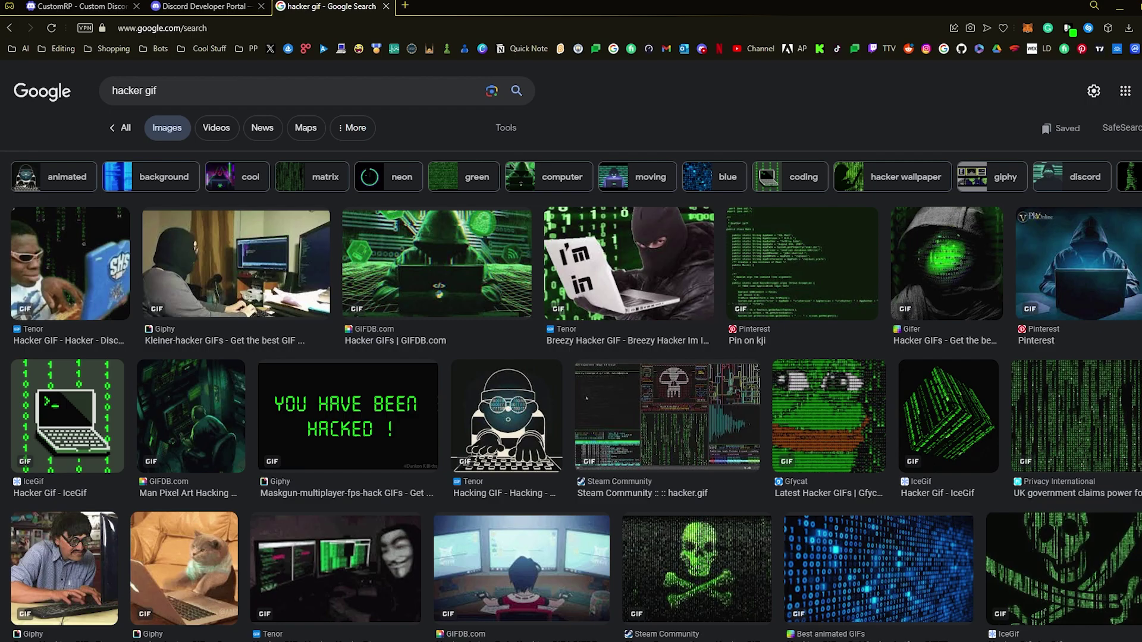
# - Copy the image address of the hooded-hacker GIF from Gifer
pyautogui.click(919, 278)
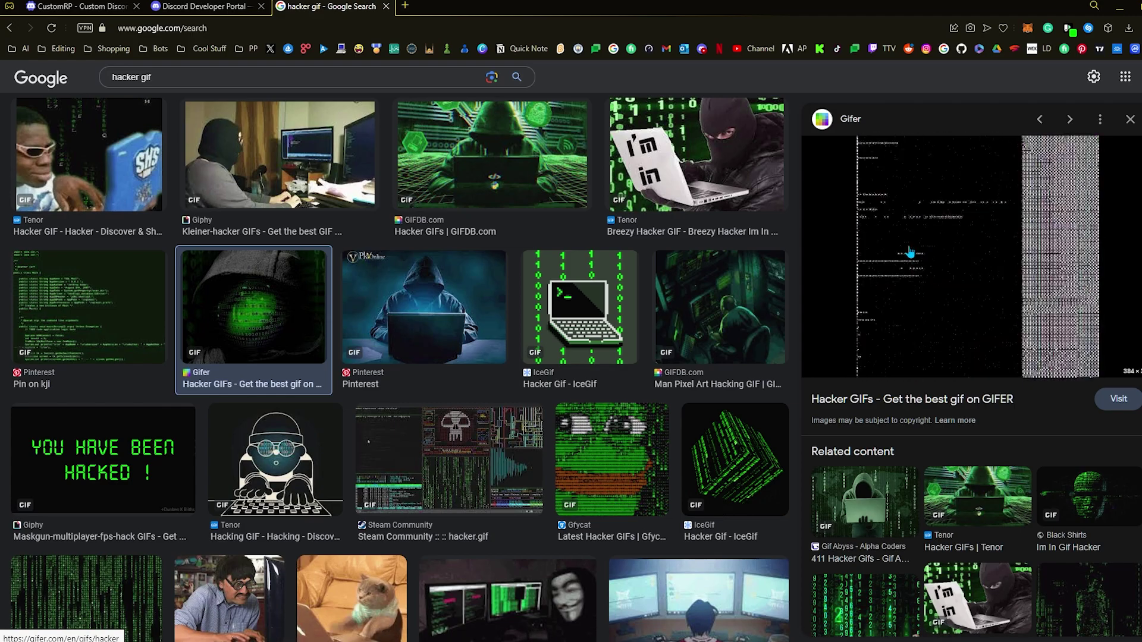
pyautogui.rightClick(888, 262)
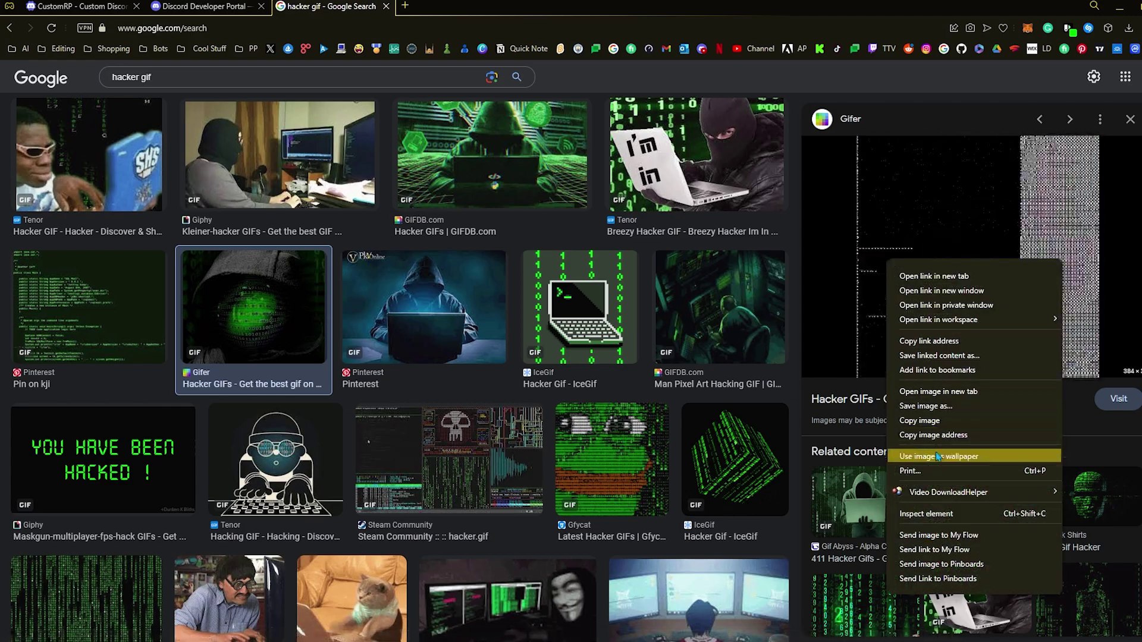
pyautogui.click(866, 435)
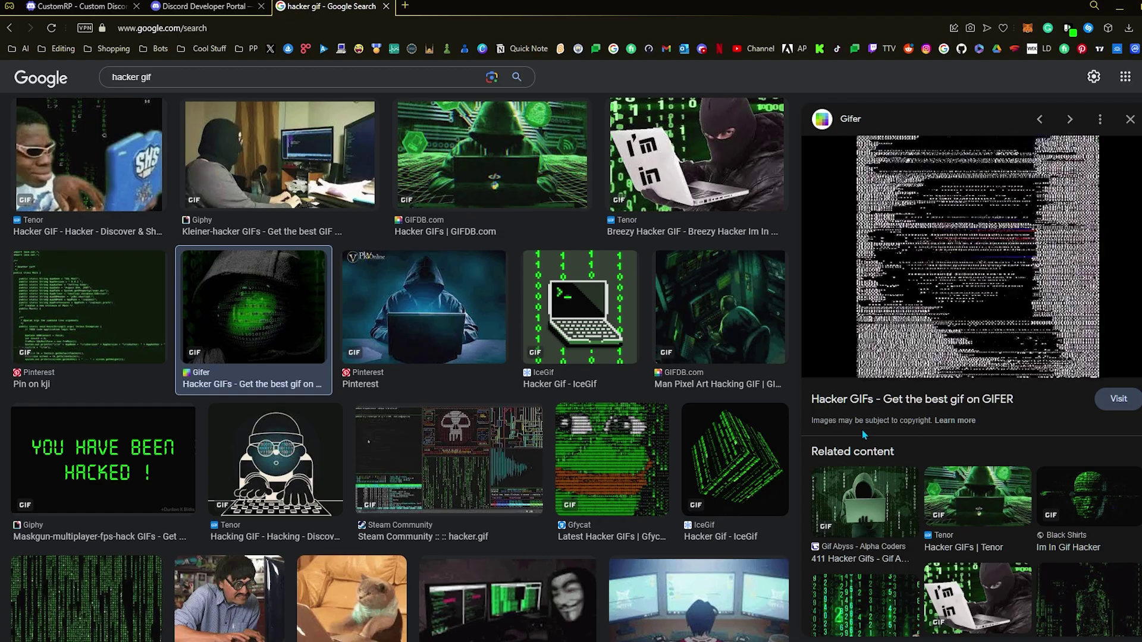
pyautogui.moveTo(936, 639)
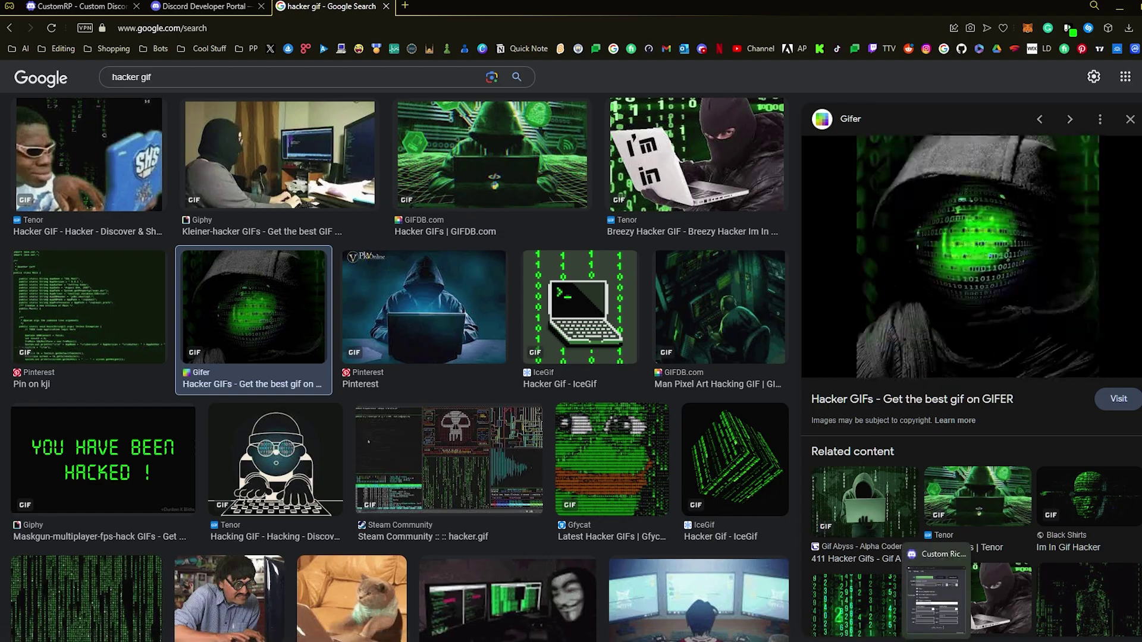
pyautogui.click(936, 595)
# - Set the GIF URL as Large Image Key with text 'Hacker 101', update, and check it on Discord
pyautogui.click(463, 393)
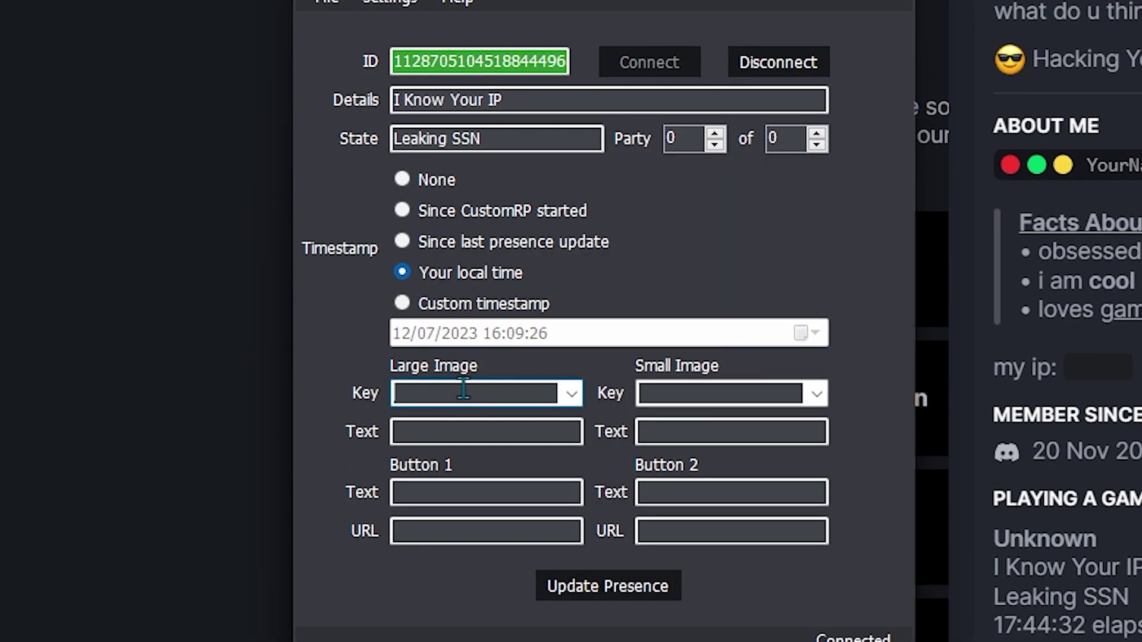
pyautogui.write('https://i.gifer.com/81RA.gif')
pyautogui.press('Tab')
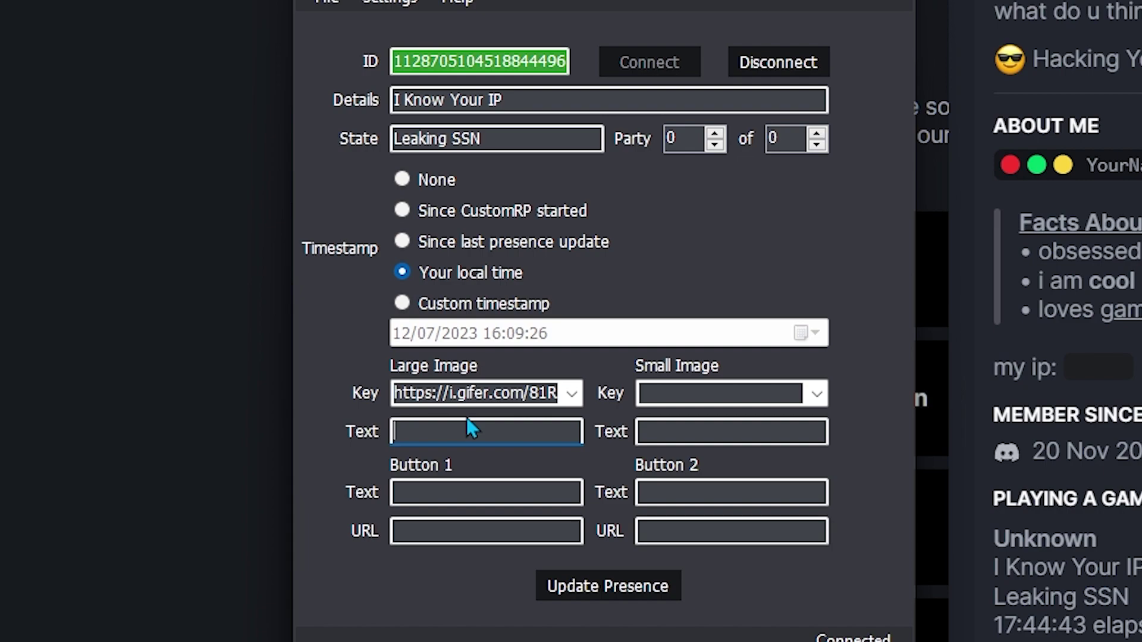
pyautogui.write('Hac')
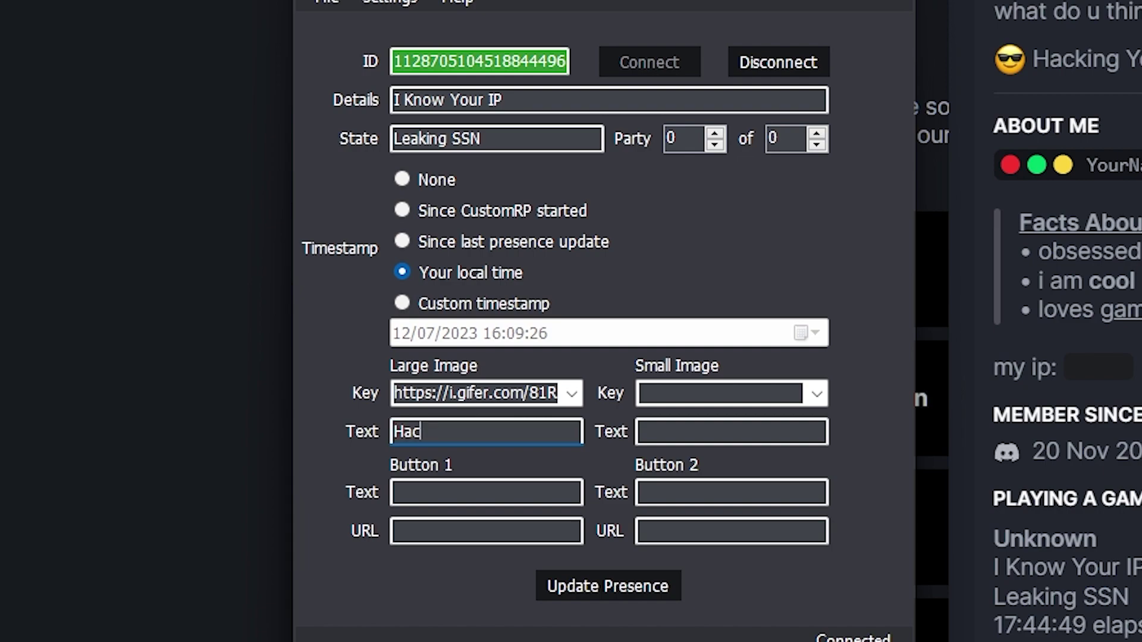
pyautogui.write('ker 101')
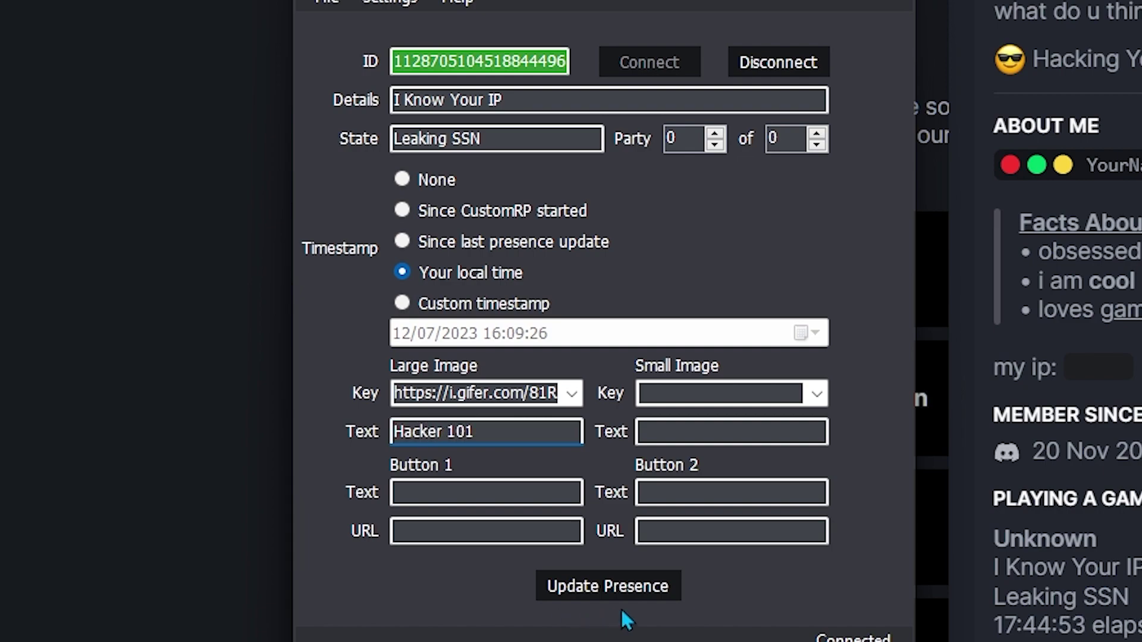
pyautogui.click(617, 595)
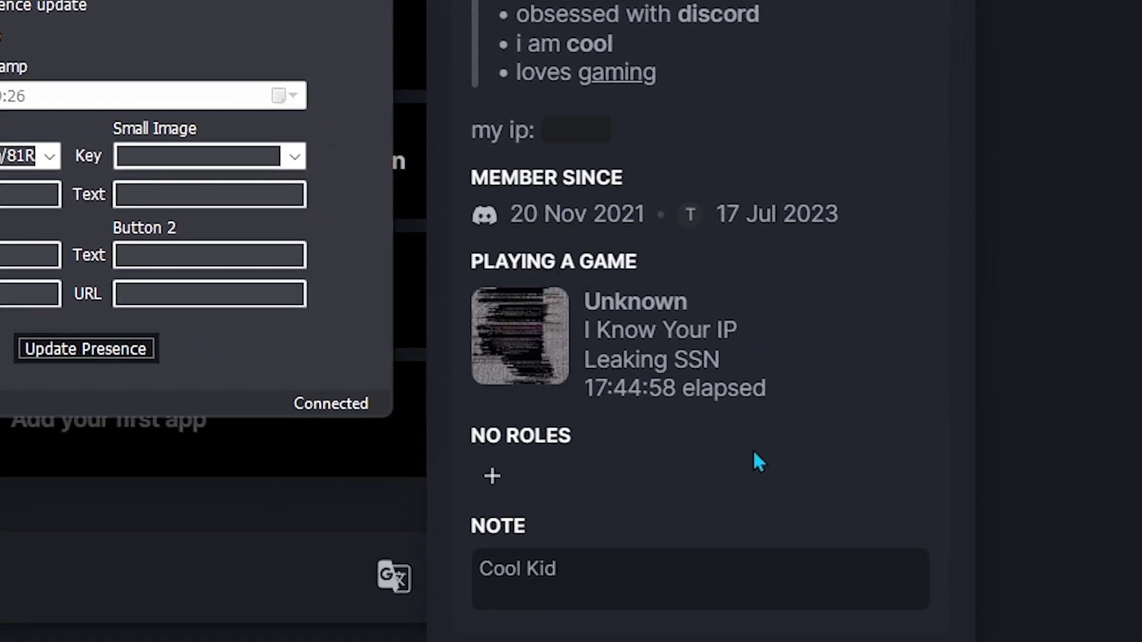
pyautogui.click(516, 325)
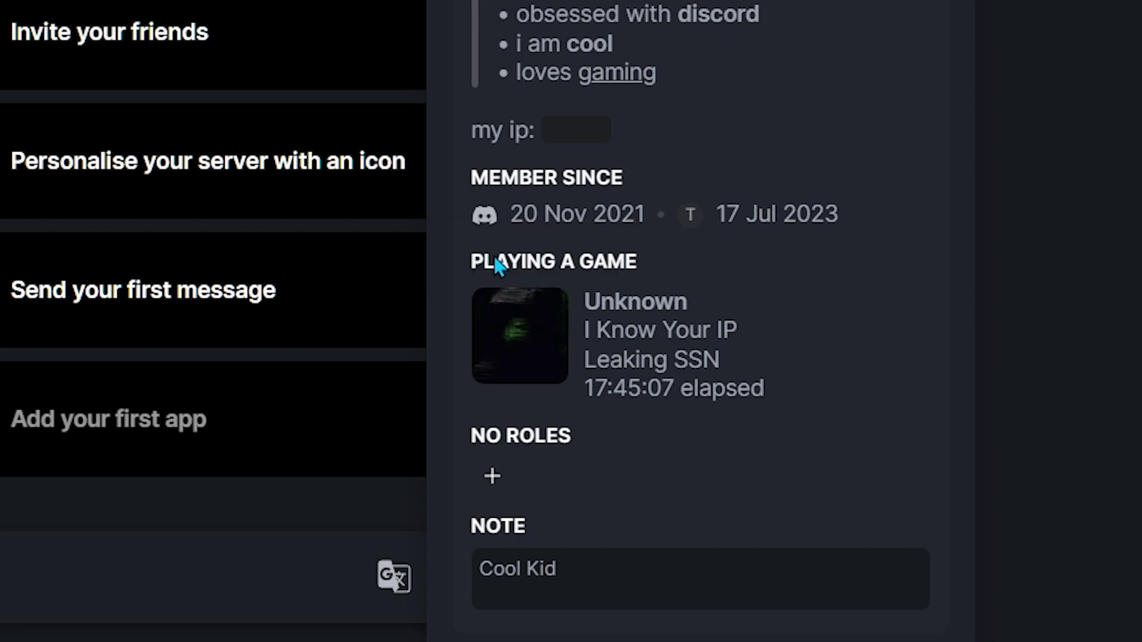
pyautogui.press('Escape')
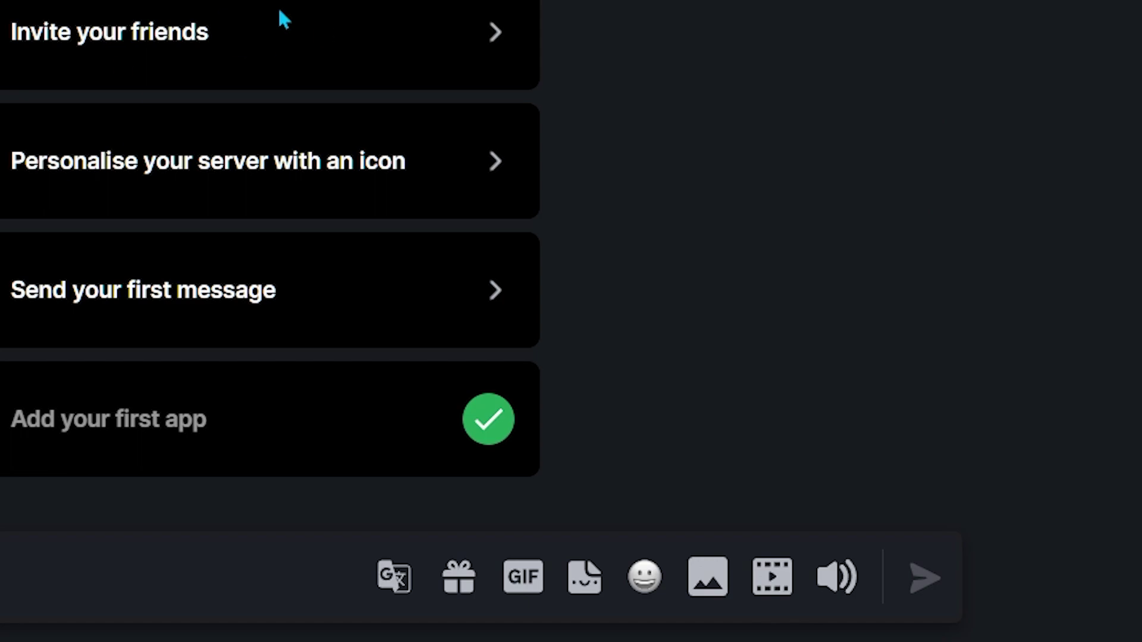
# - Set the verified-badge GIF as Small Image Key with text 'Verifed Hacker' and update the presence
pyautogui.hotkey('alt', 'Tab')
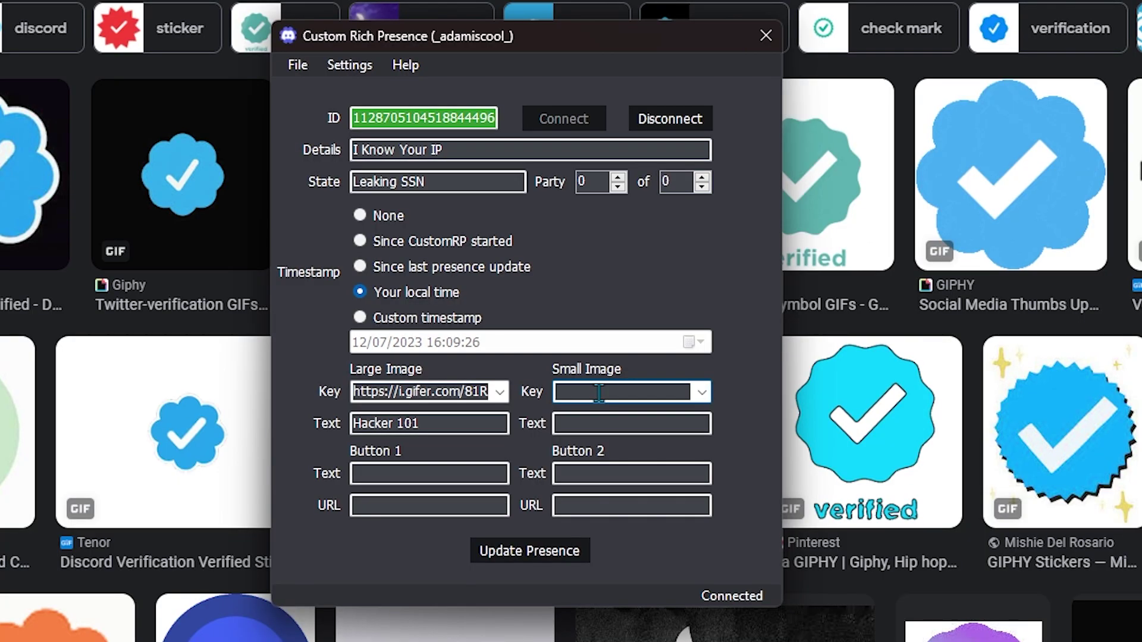
pyautogui.hotkey('ctrl', 'v')
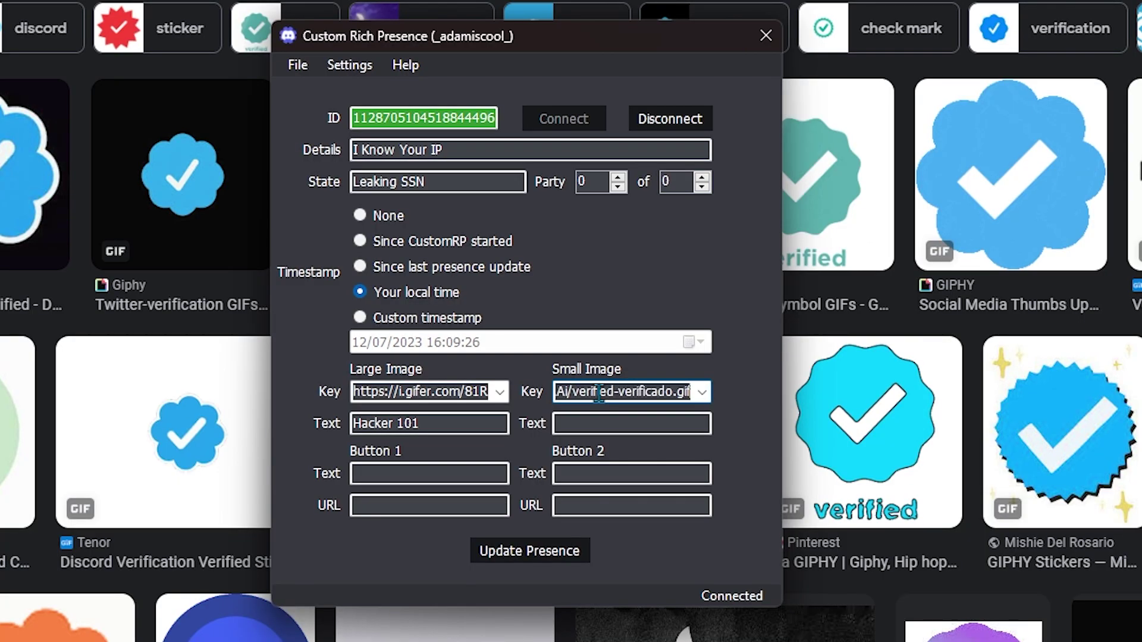
pyautogui.click(655, 430)
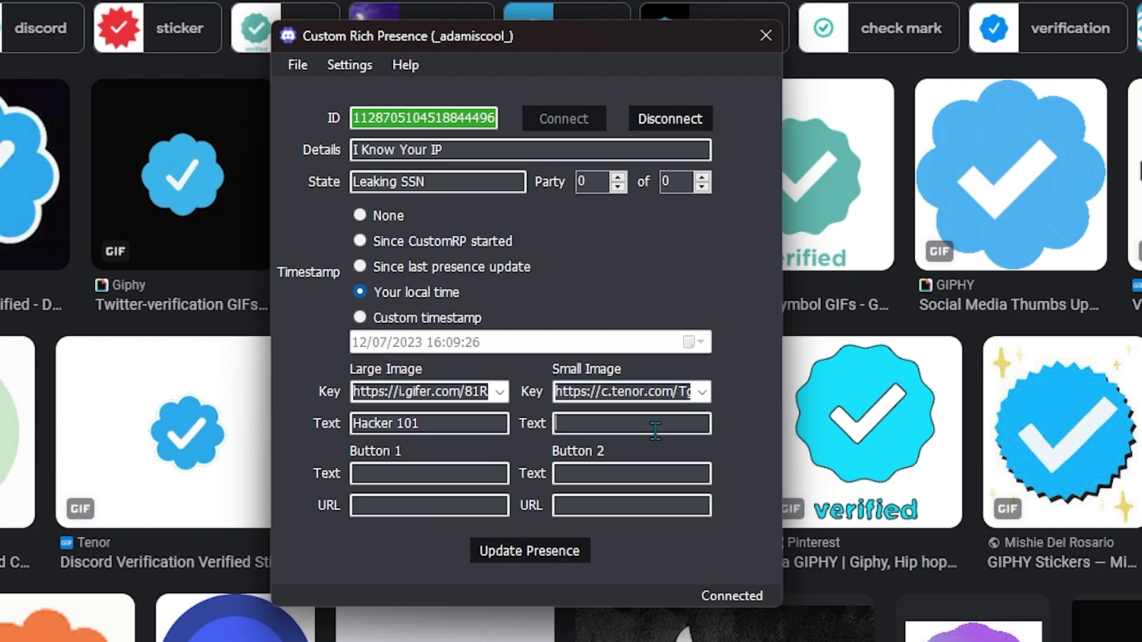
pyautogui.write('Verifed Hacker')
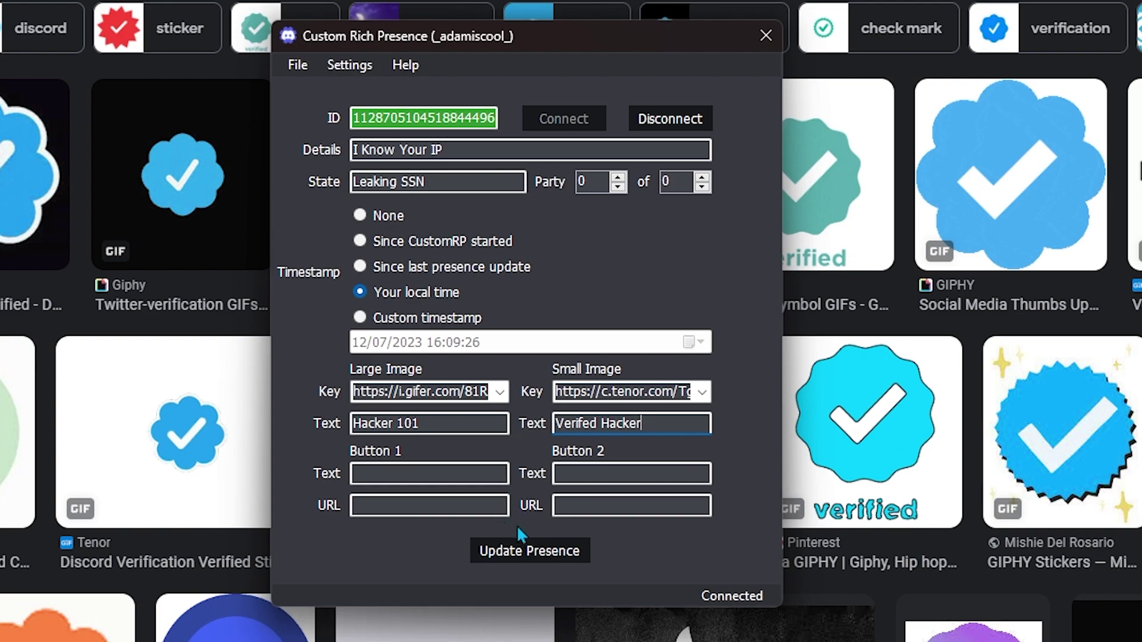
pyautogui.click(542, 553)
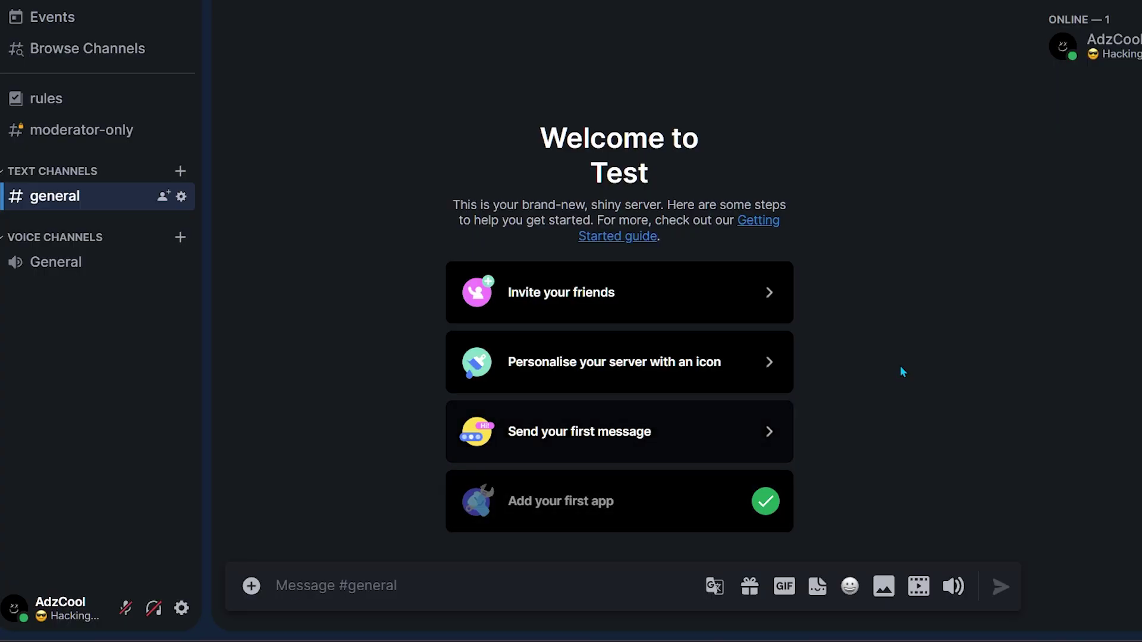
# - Give Button 1 the label 'My YT Channel' and the pasted channel URL, then update the presence
pyautogui.click(1097, 39)
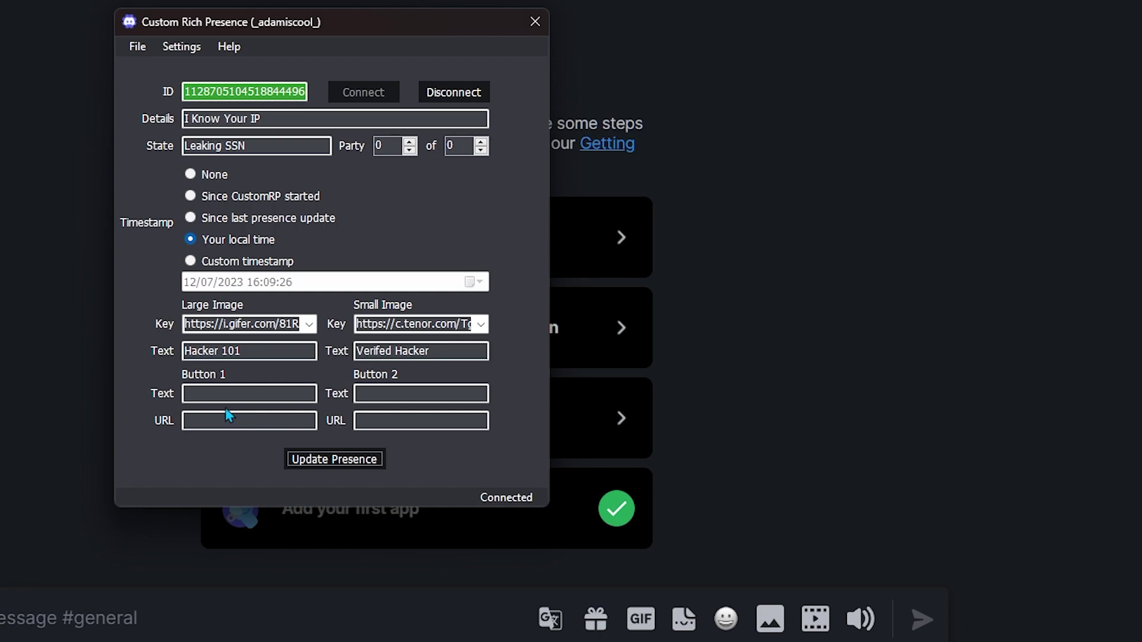
pyautogui.click(221, 394)
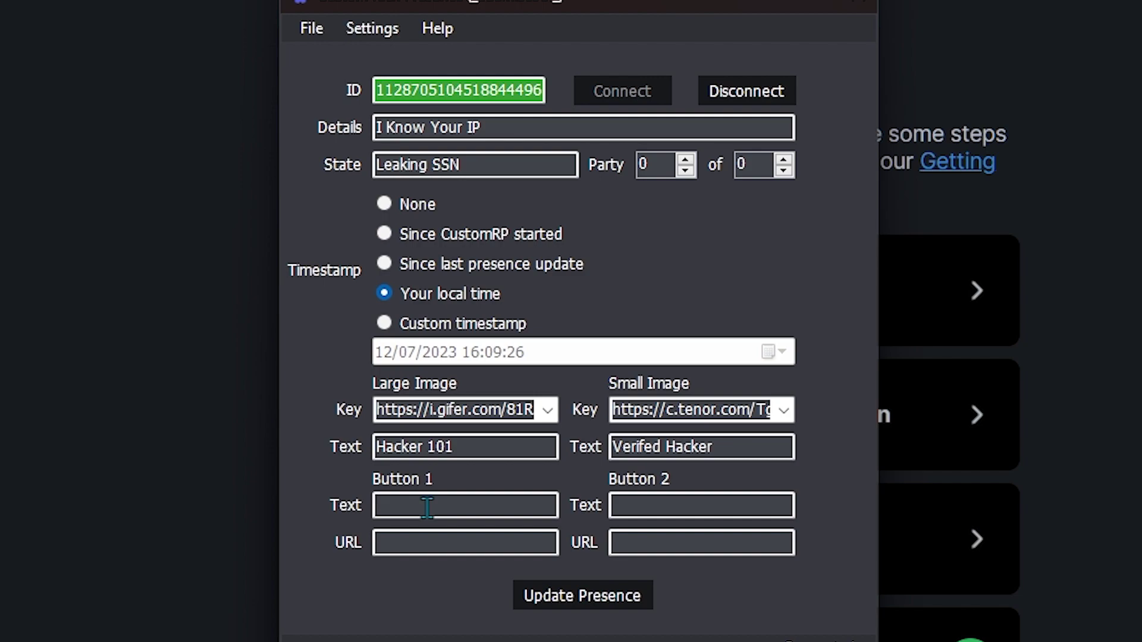
pyautogui.write('yt channel')
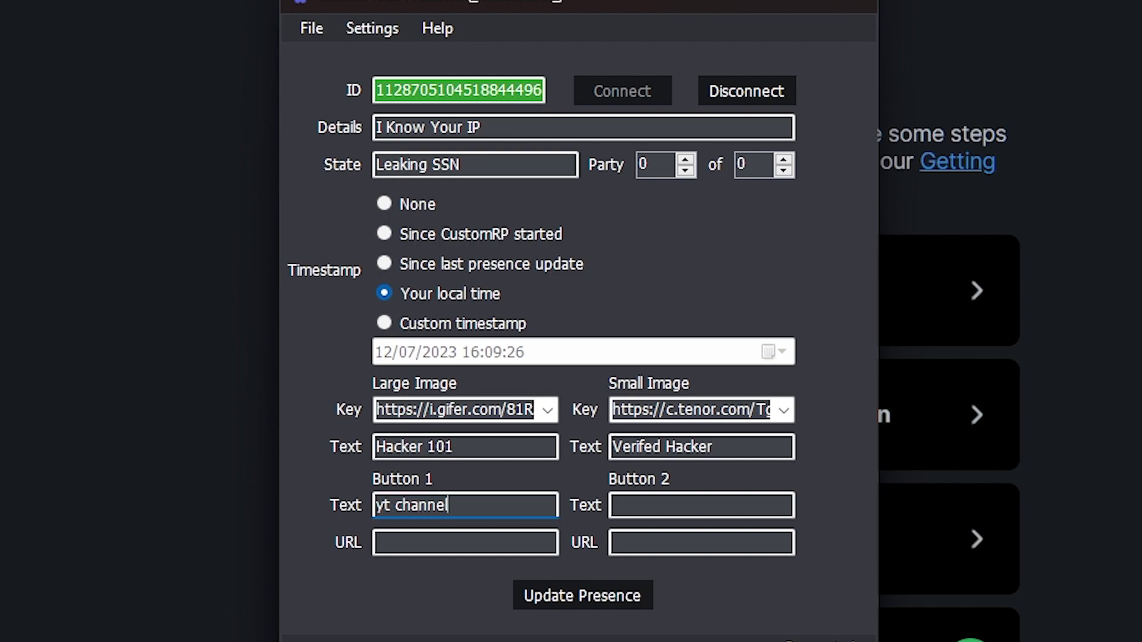
pyautogui.press('Tab')
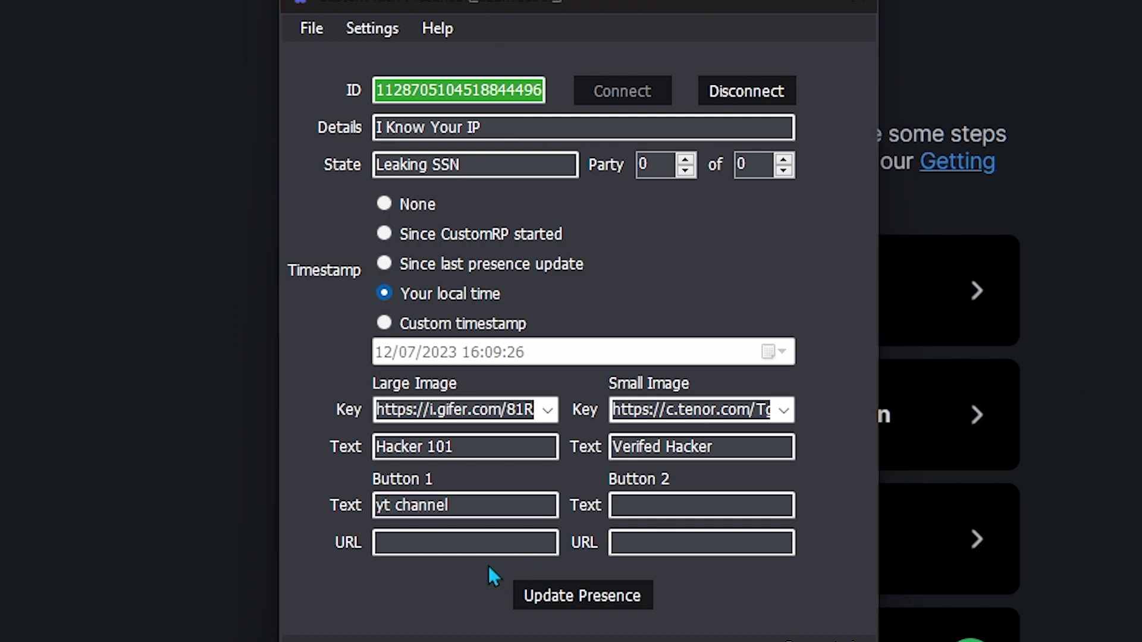
pyautogui.click(456, 542)
pyautogui.hotkey('ctrl', 'v')
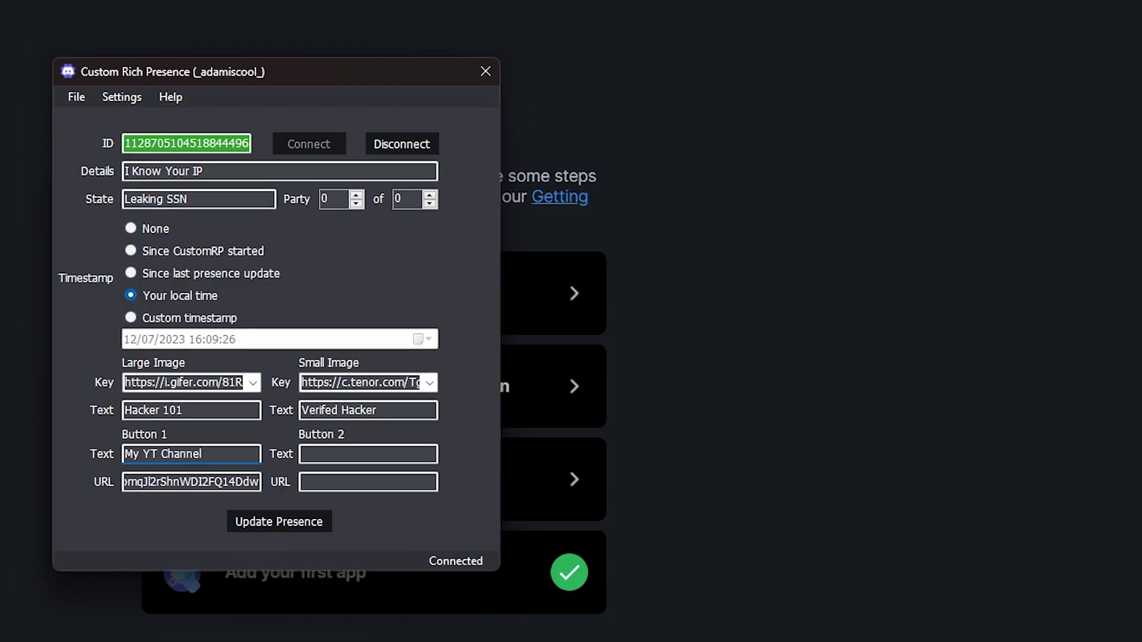
pyautogui.click(582, 595)
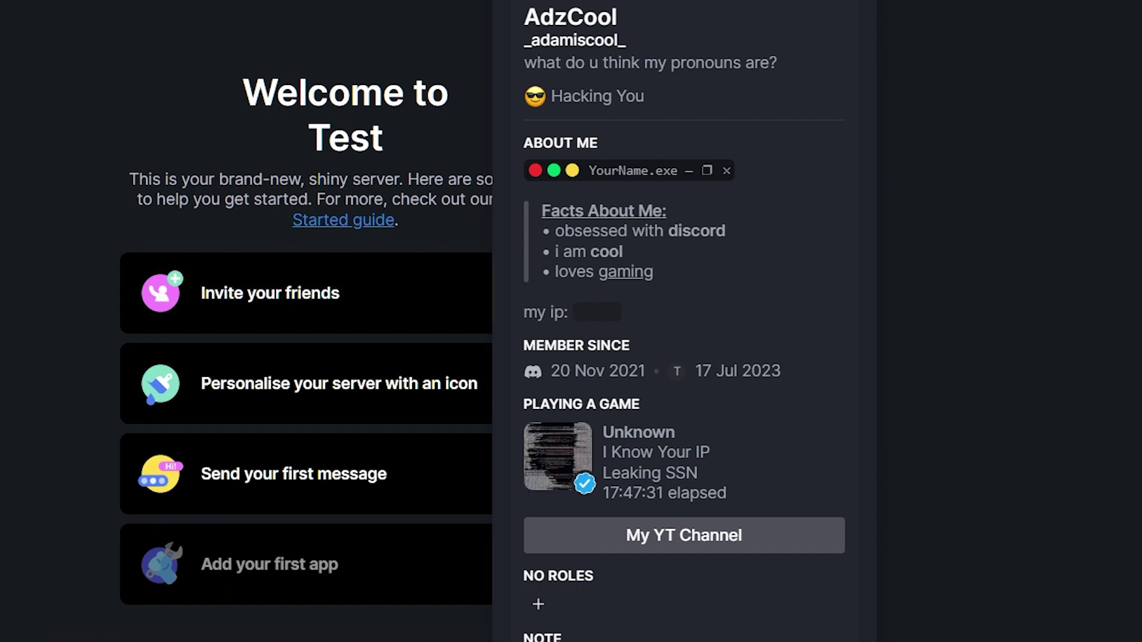
# - Update the presence in CustomRP to publish the 'My Fav Quote' second button
pyautogui.hotkey('alt', 'Tab')
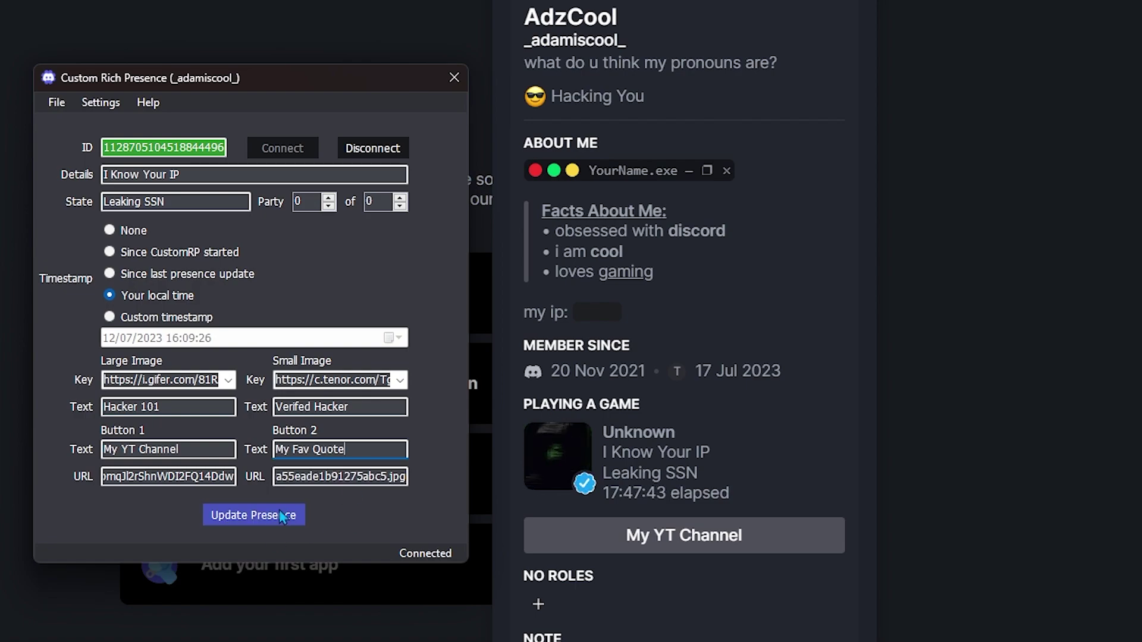
pyautogui.click(253, 515)
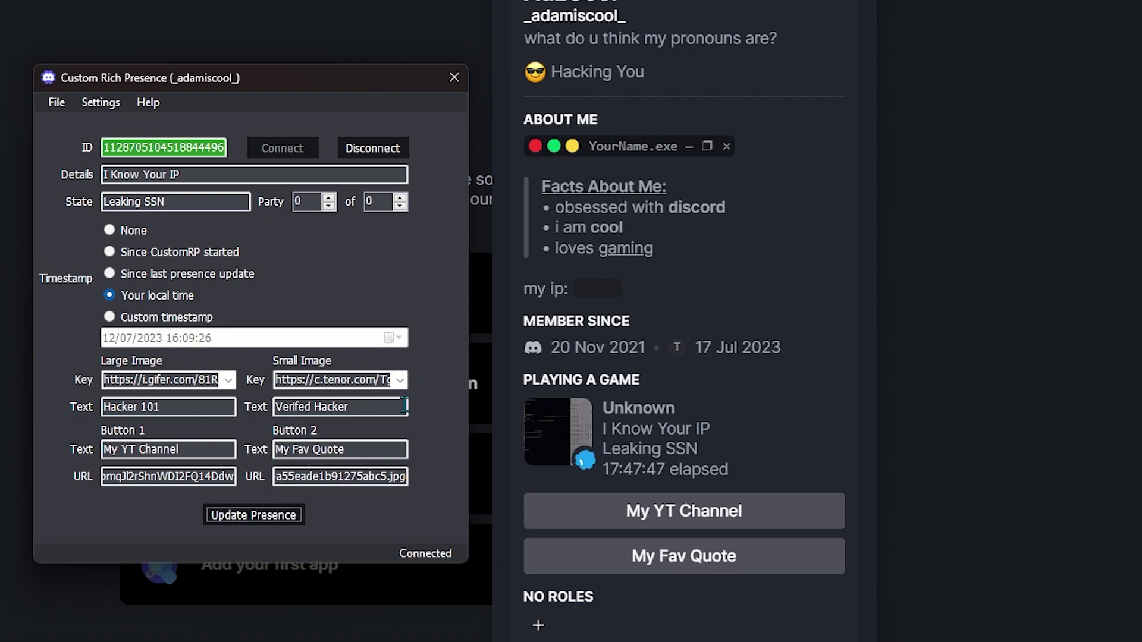